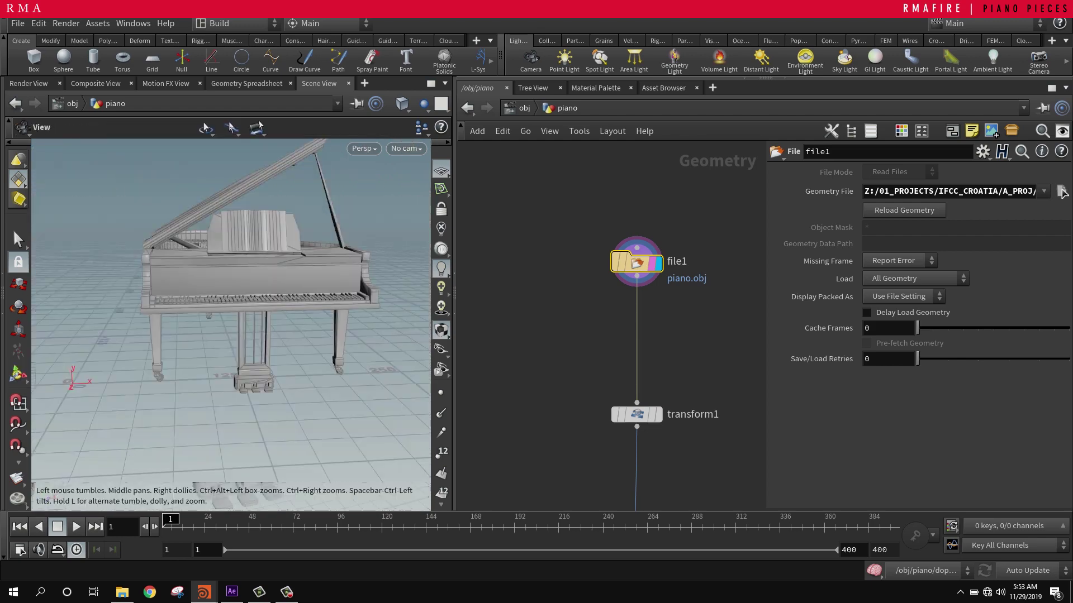
# Step: Move the file1 and transform1 nodes closer together, display transform1 and frame the whole piano in the viewport
pyautogui.keyDown('alt'); pyautogui.moveTo(179, 346); pyautogui.dragTo(176, 334); pyautogui.keyUp('alt')
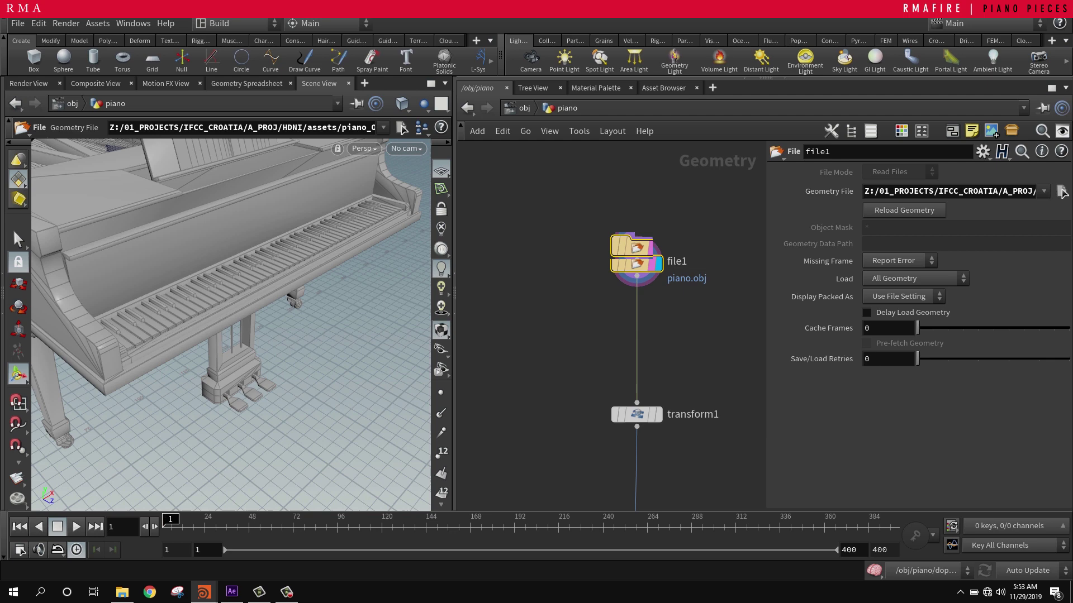
pyautogui.moveTo(637, 262); pyautogui.dragTo(637, 246)
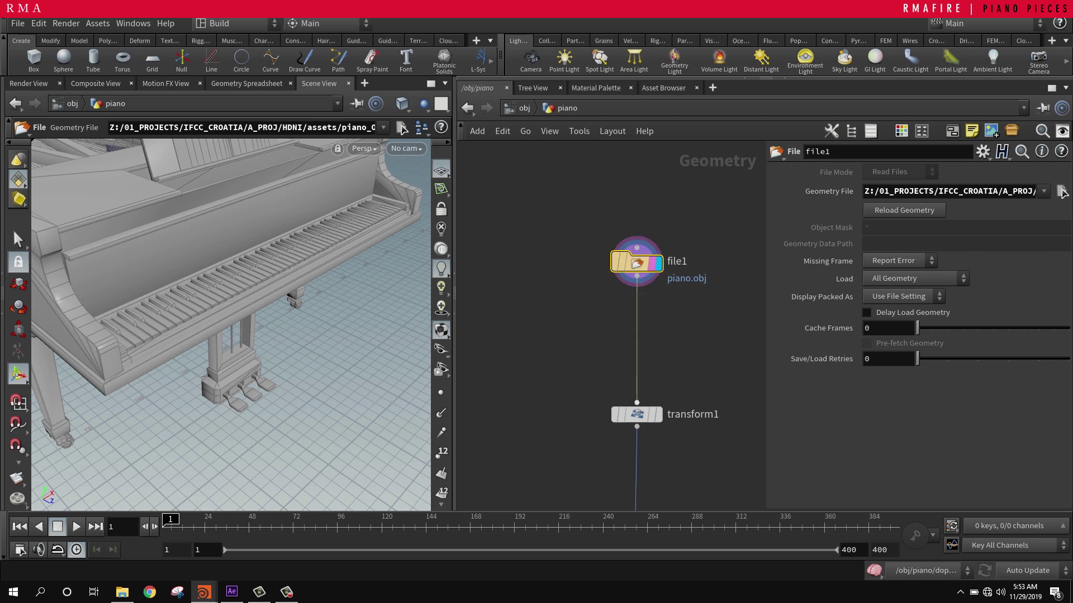
pyautogui.moveTo(636, 415); pyautogui.dragTo(637, 318)
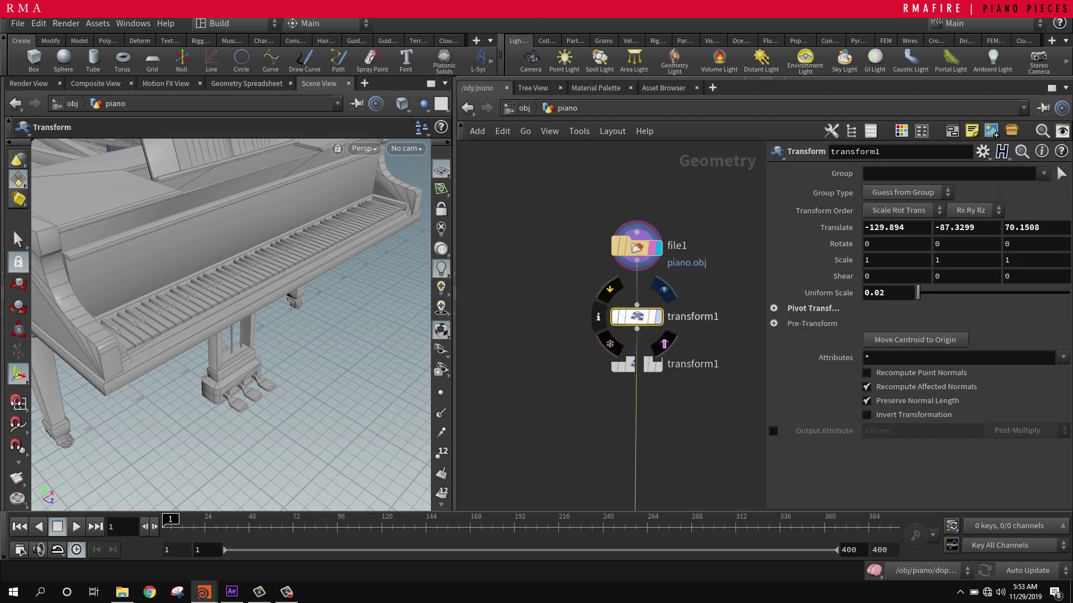
pyautogui.click(660, 317)
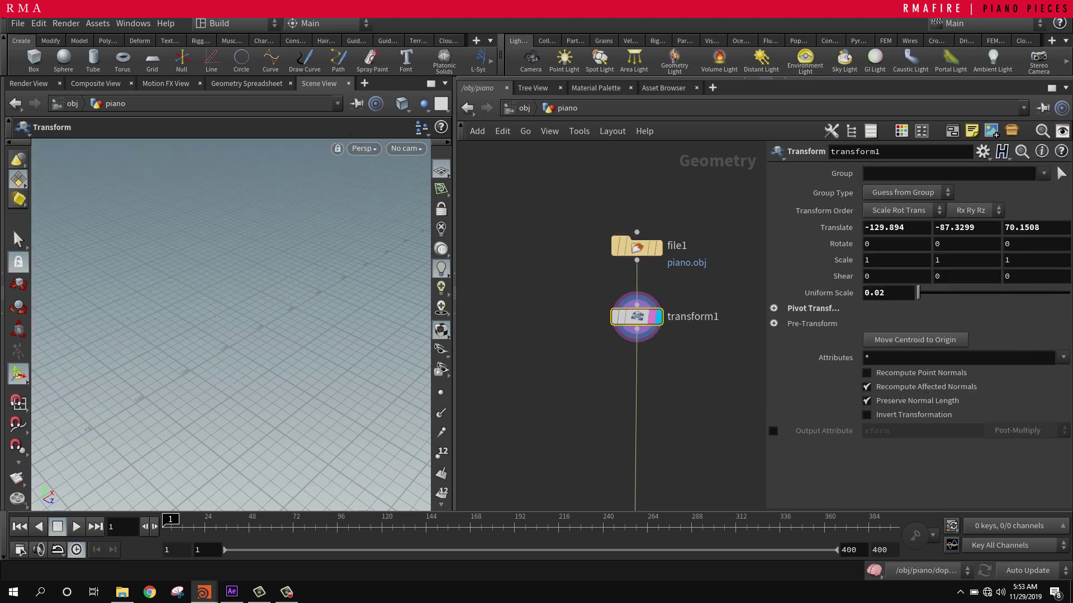
pyautogui.hotkey('space', 'g')
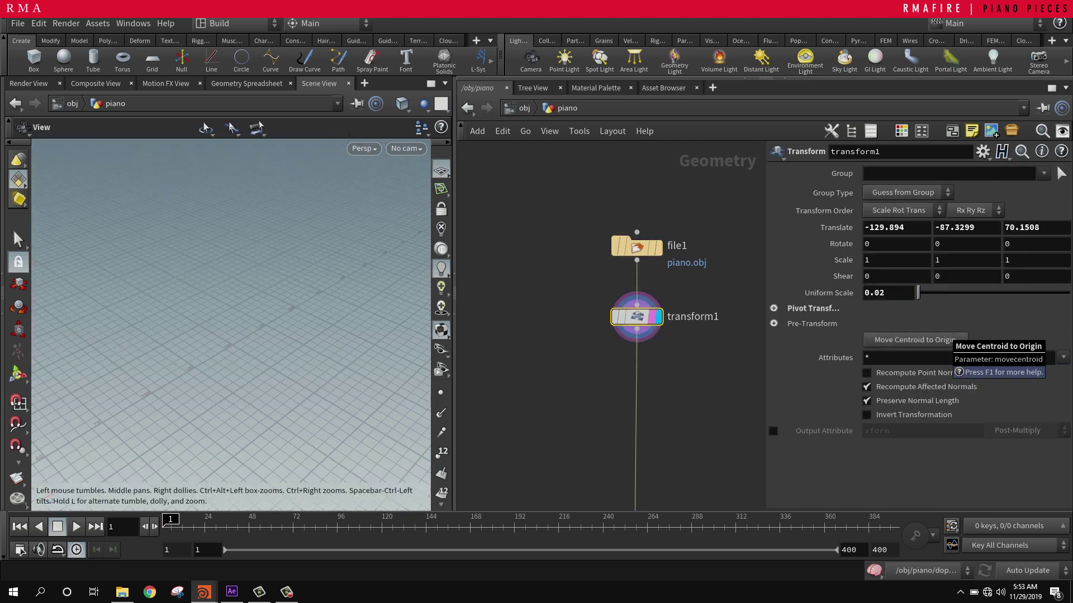
pyautogui.hotkey('space', 'g')
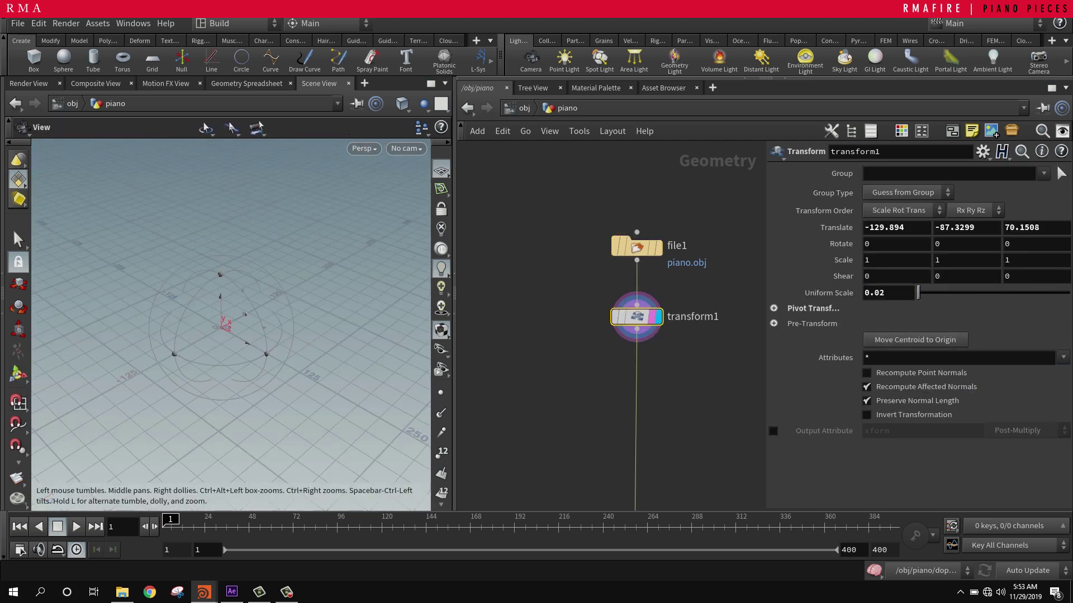
pyautogui.moveTo(260, 259); pyautogui.dragTo(205, 285, button='middle')
pyautogui.scroll(10, 231, 324)
pyautogui.hotkey('space', 'h')
pyautogui.hotkey('space', 'g')
pyautogui.moveTo(223, 312); pyautogui.dragTo(217, 290)
pyautogui.scroll(-2, 598, 380)
# Step: Move the group1 node up, closer to transform1
pyautogui.moveTo(597, 380); pyautogui.dragTo(592, 251, button='middle')
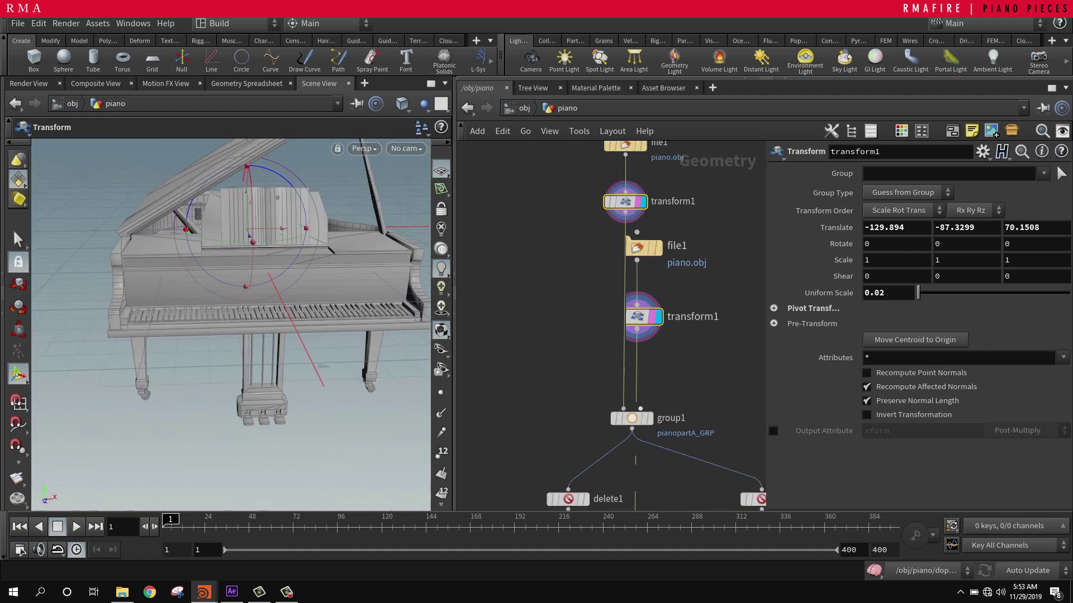
pyautogui.moveTo(631, 418); pyautogui.dragTo(631, 371)
pyautogui.moveTo(630, 371); pyautogui.dragTo(626, 395, button='middle')
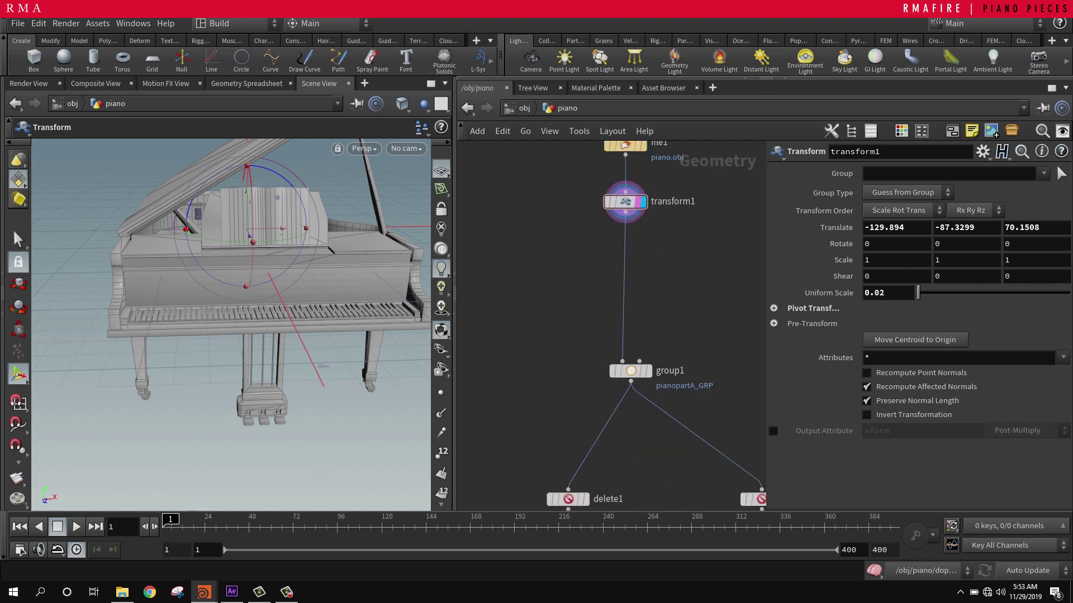
# Step: Enable group selection in the viewport so the piano's parts can be selected as 3D-connected islands
pyautogui.press('s')
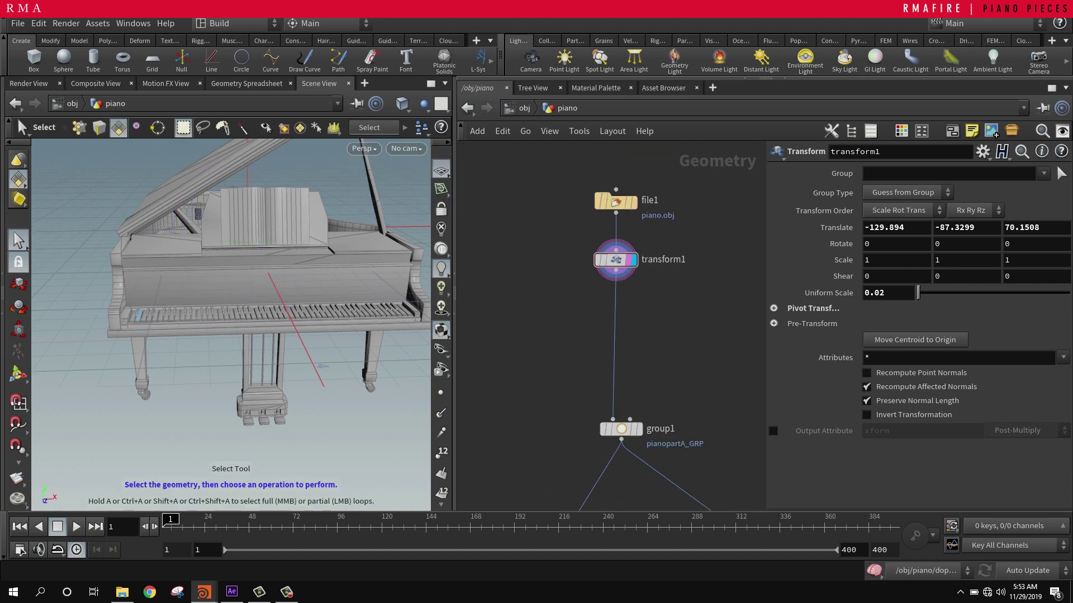
pyautogui.press('9')
pyautogui.press('9')
pyautogui.press('9')
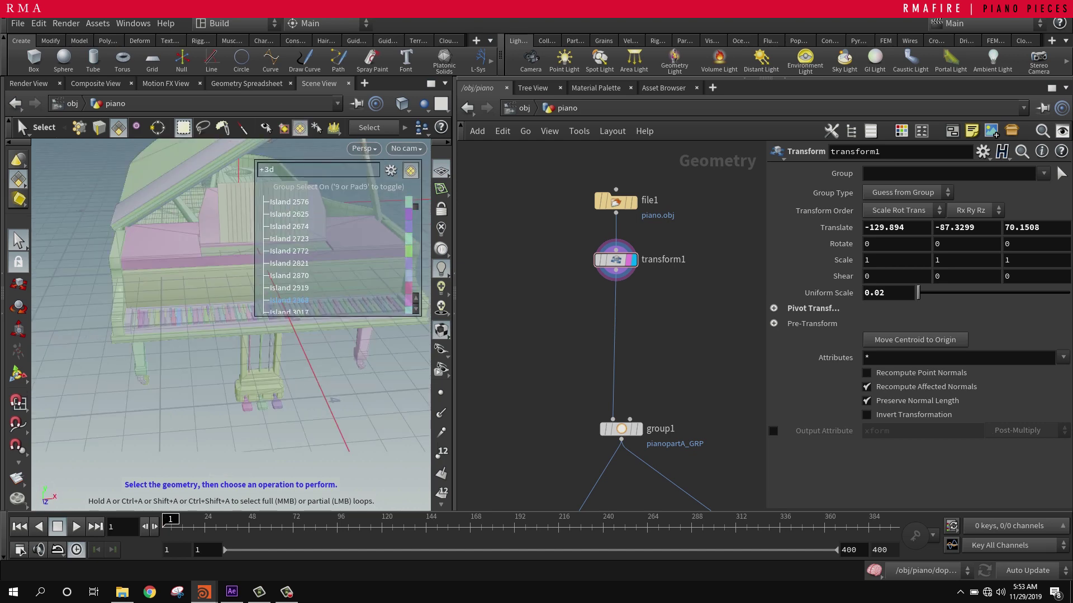
pyautogui.keyDown('alt'); pyautogui.moveTo(248, 314); pyautogui.dragTo(180, 332, button='middle'); pyautogui.keyUp('alt')
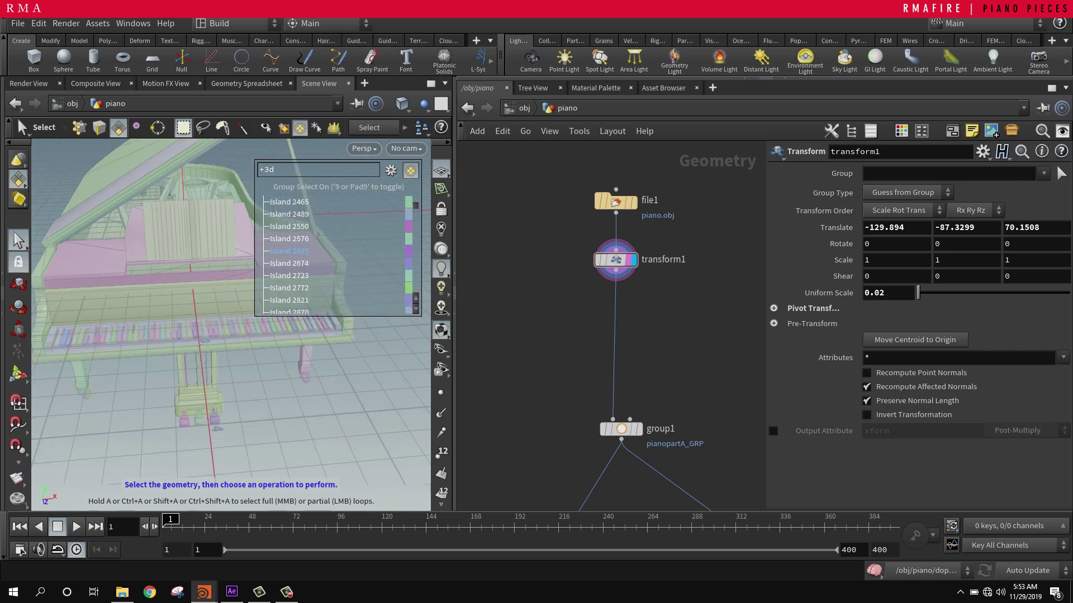
# Step: Select the islands around the keyboard and pedals and create a primitive group from them with Group Create
pyautogui.moveTo(65, 337); pyautogui.dragTo(341, 335)
pyautogui.moveTo(368, 429); pyautogui.dragTo(145, 330)
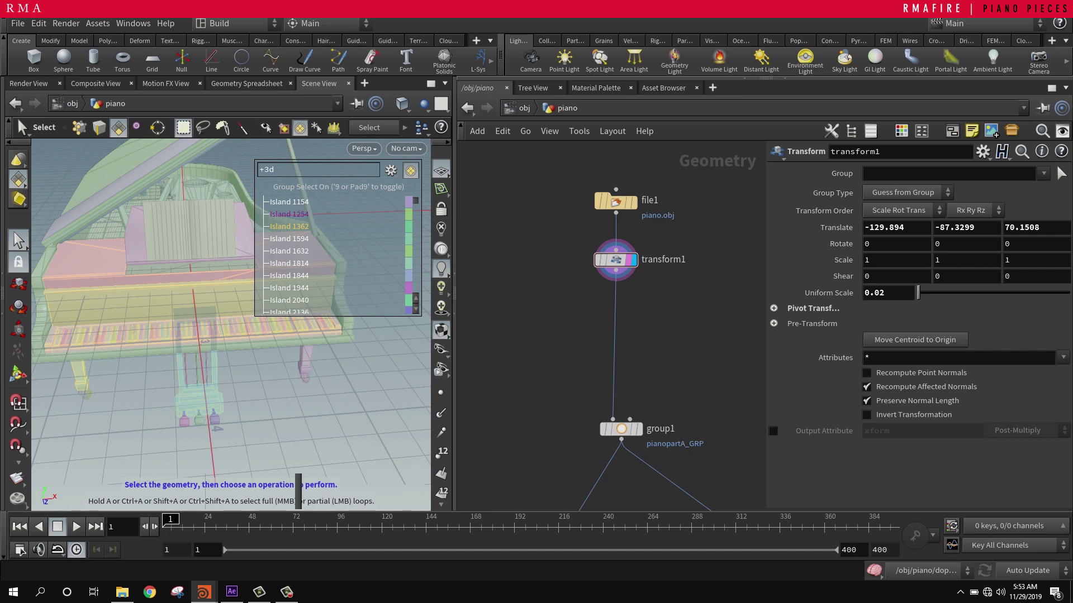
pyautogui.press('Tab')
pyautogui.write('group')
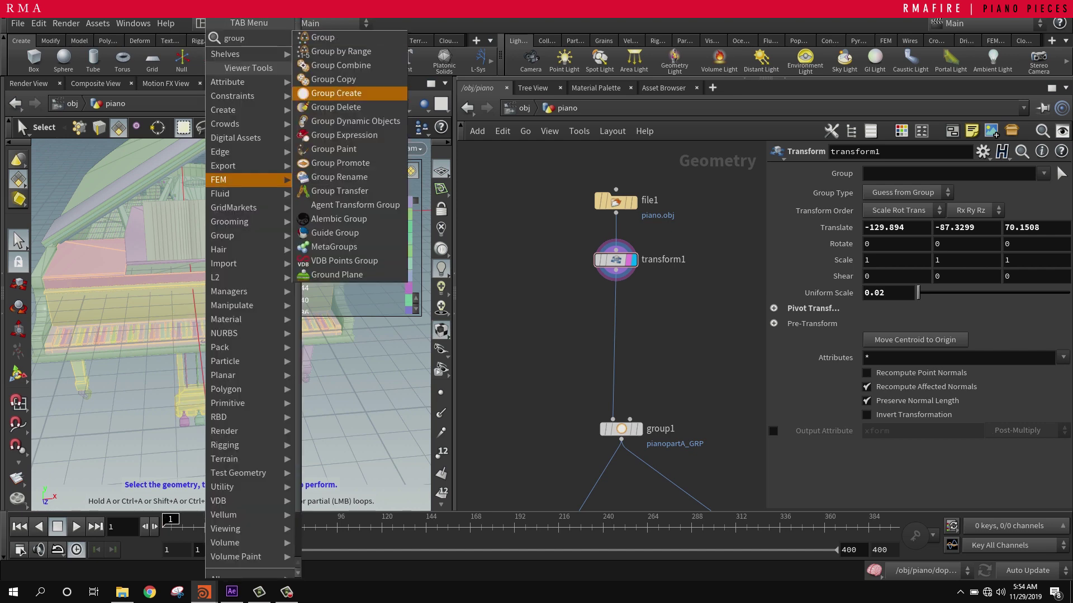
pyautogui.press('Return')
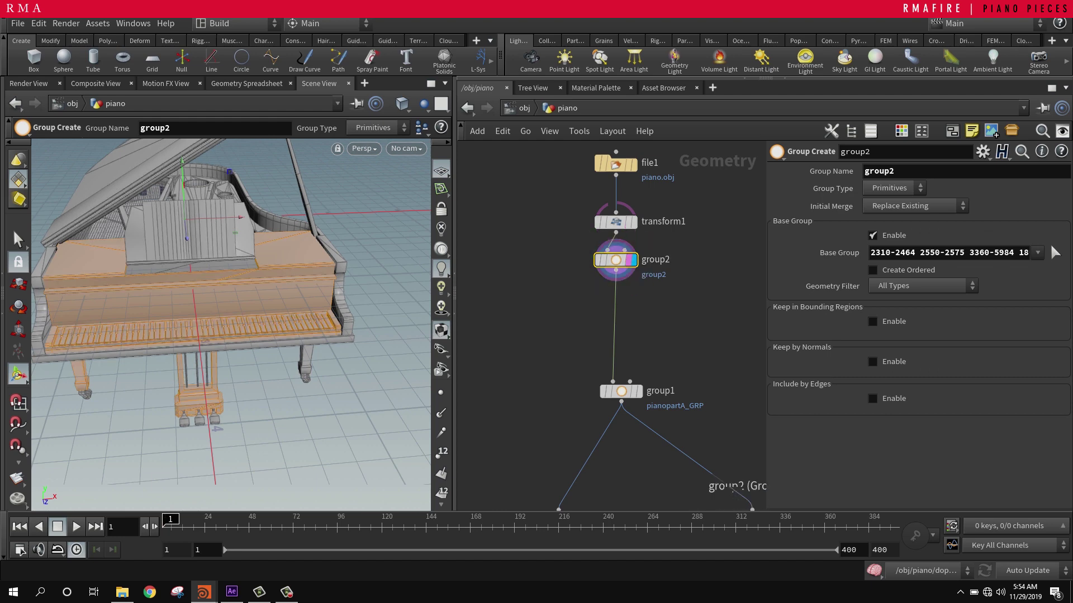
pyautogui.keyDown('alt'); pyautogui.moveTo(190, 324); pyautogui.dragTo(302, 296); pyautogui.keyUp('alt')
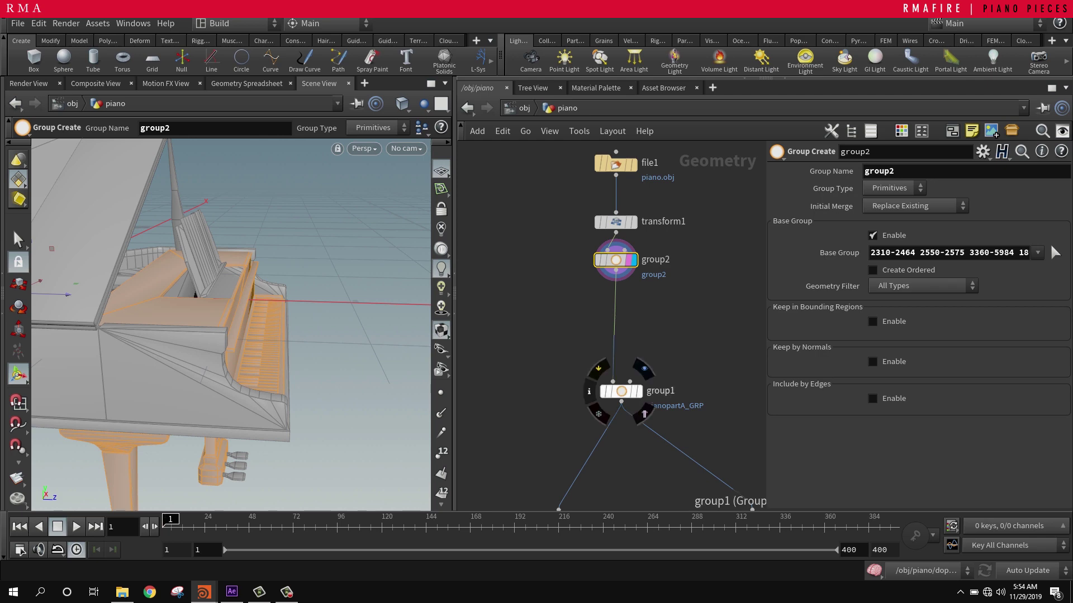
# Step: Delete the group2 node, place group1 directly beneath transform1 and display its pianopartA_GRP group of keys
pyautogui.moveTo(621, 391); pyautogui.dragTo(621, 265)
pyautogui.press('Delete')
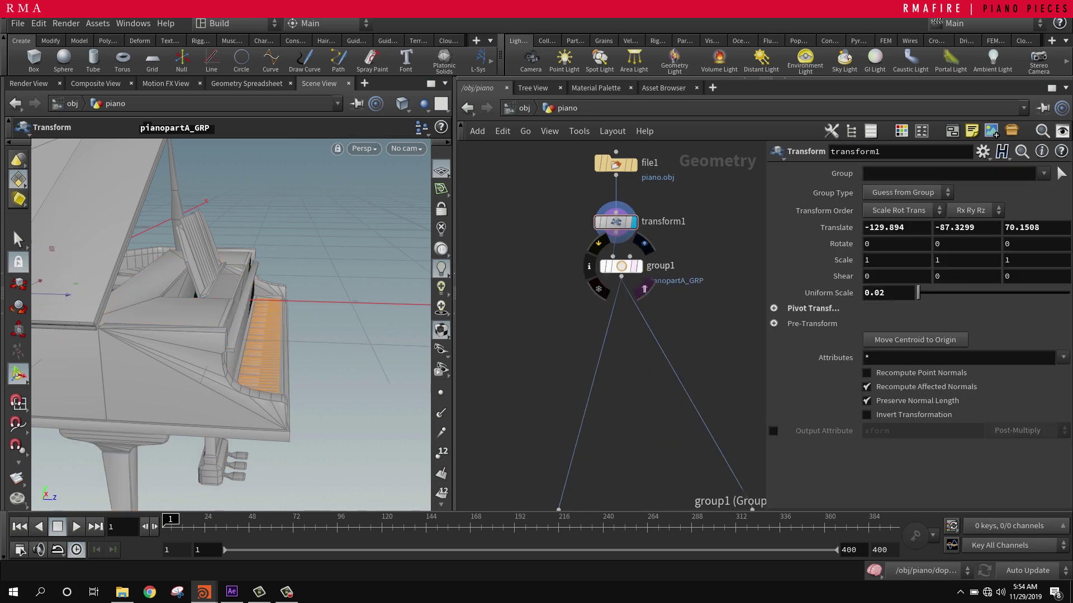
pyautogui.click(640, 267)
pyautogui.click(621, 267)
pyautogui.moveTo(224, 324)
pyautogui.keyDown('alt'); pyautogui.mouseDown()
pyautogui.moveTo(167, 313)
pyautogui.moveTo(235, 268)
pyautogui.moveTo(246, 246)
pyautogui.moveTo(246, 335)
pyautogui.moveTo(218, 357)
pyautogui.moveTo(184, 464)
pyautogui.moveTo(322, 180)
pyautogui.moveTo(251, 313)
pyautogui.mouseUp(); pyautogui.keyUp('alt')
pyautogui.click(633, 223)
pyautogui.click(641, 266)
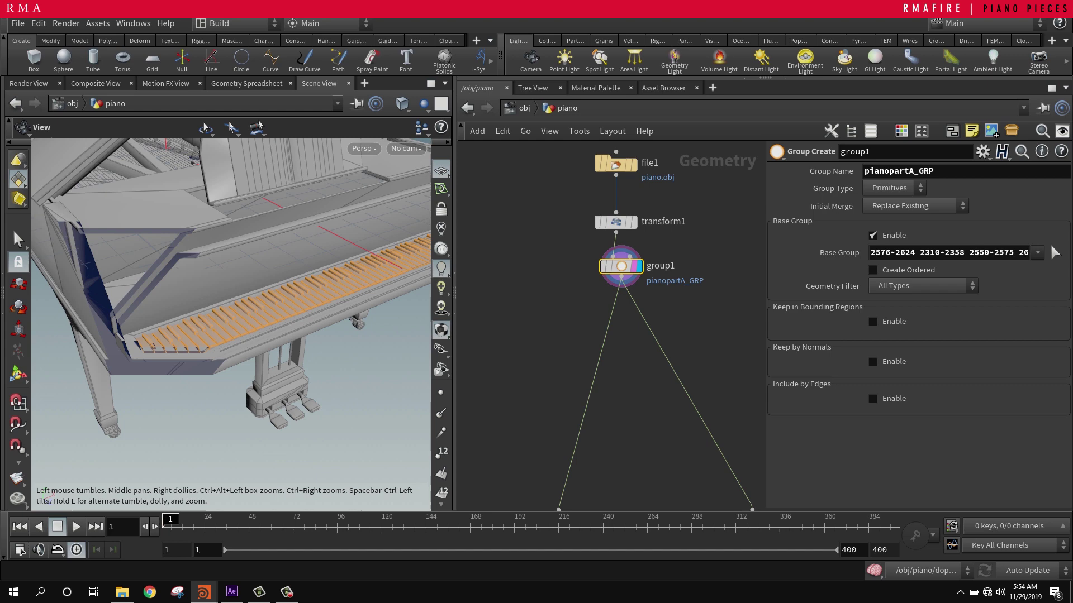
pyautogui.doubleClick(898, 171)
pyautogui.doubleClick(898, 171)
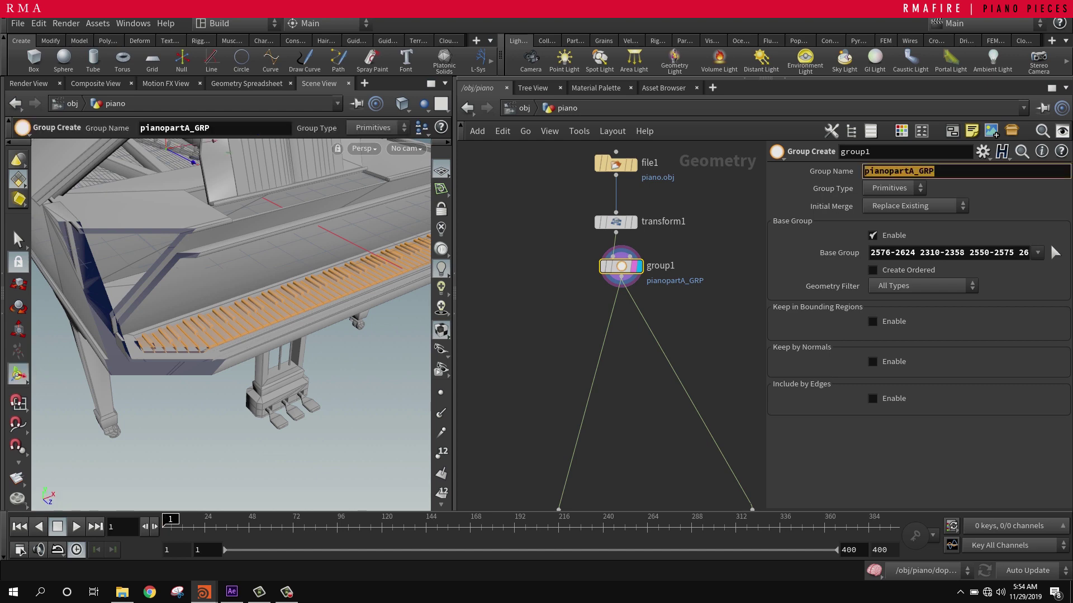
# Step: Move the delete1 node up beneath group1 and display its result
pyautogui.scroll(-2, 614, 200)
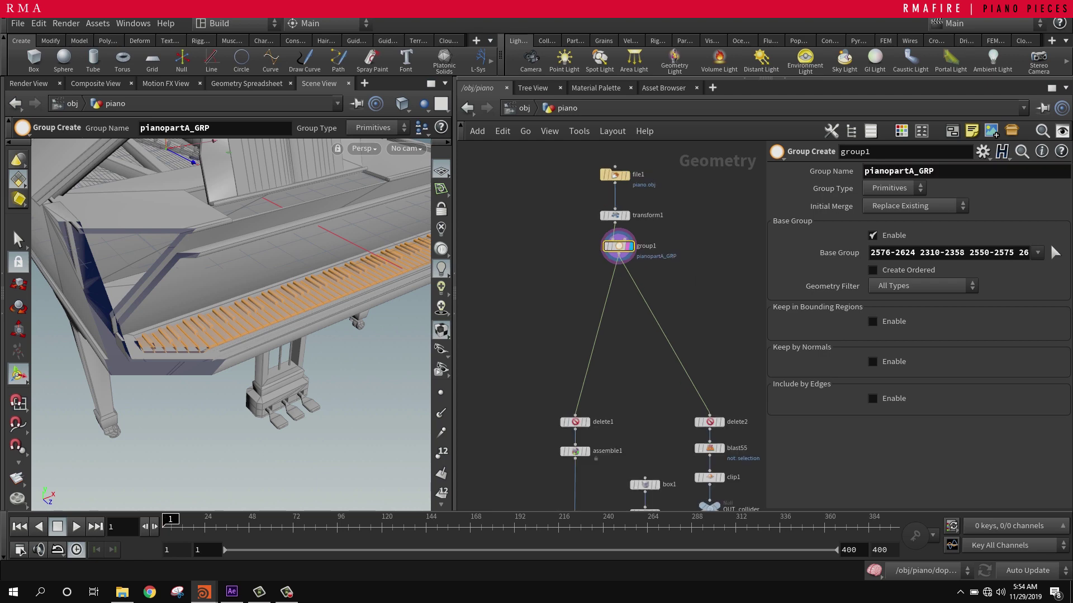
pyautogui.click(595, 343)
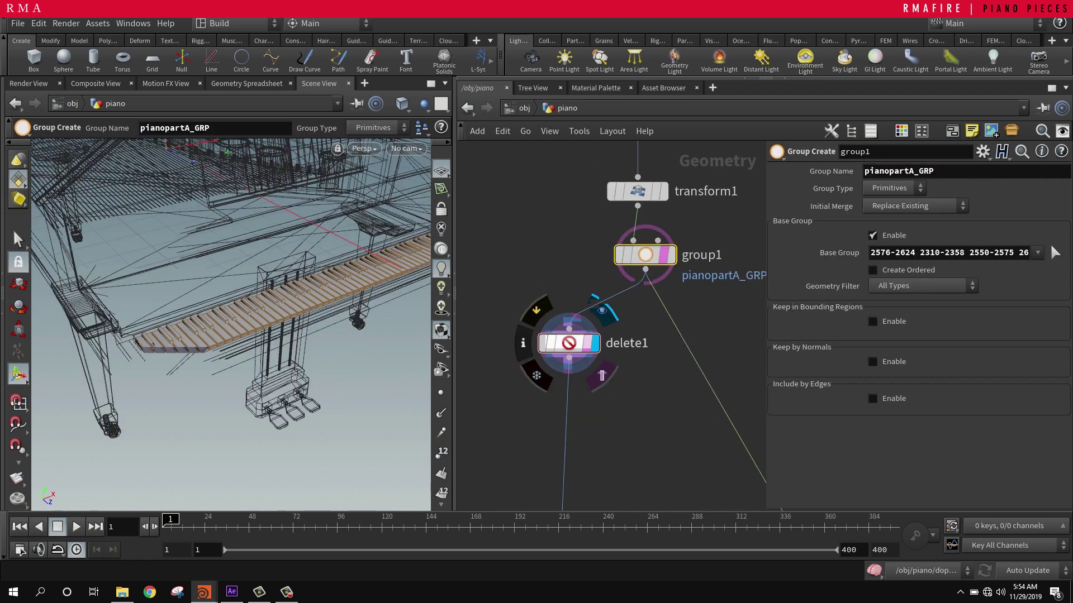
pyautogui.click(569, 342)
pyautogui.scroll(-5, 231, 324)
pyautogui.moveTo(246, 335)
pyautogui.keyDown('alt'); pyautogui.mouseDown()
pyautogui.moveTo(223, 318)
pyautogui.moveTo(235, 357)
pyautogui.moveTo(232, 321)
pyautogui.mouseUp(); pyautogui.keyUp('alt')
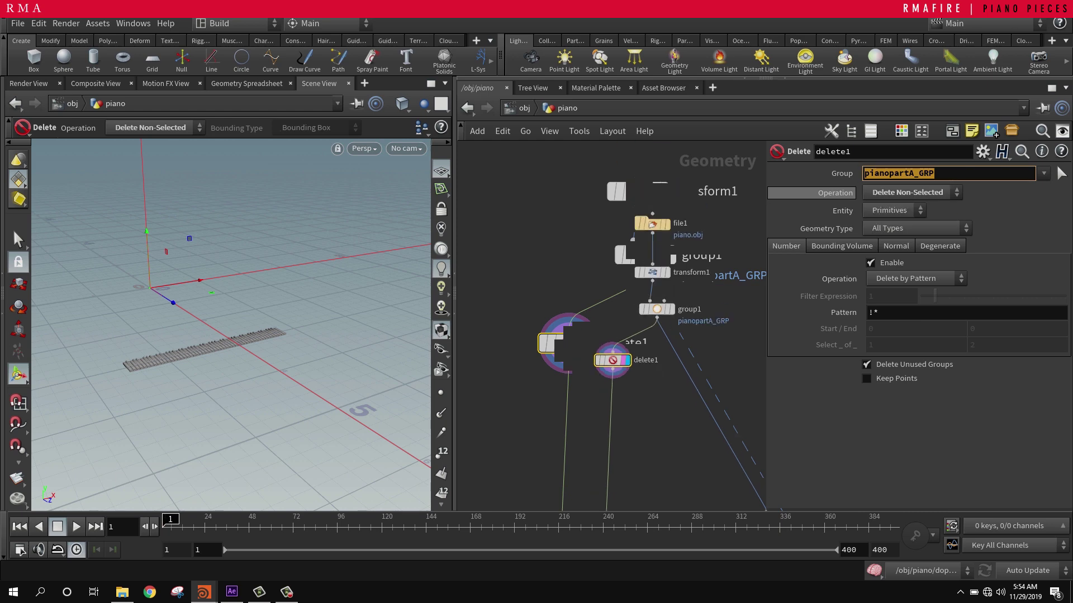
# Step: Move the delete2 node up beside delete1 and display the piano without the grouped keys
pyautogui.moveTo(727, 440); pyautogui.dragTo(680, 286)
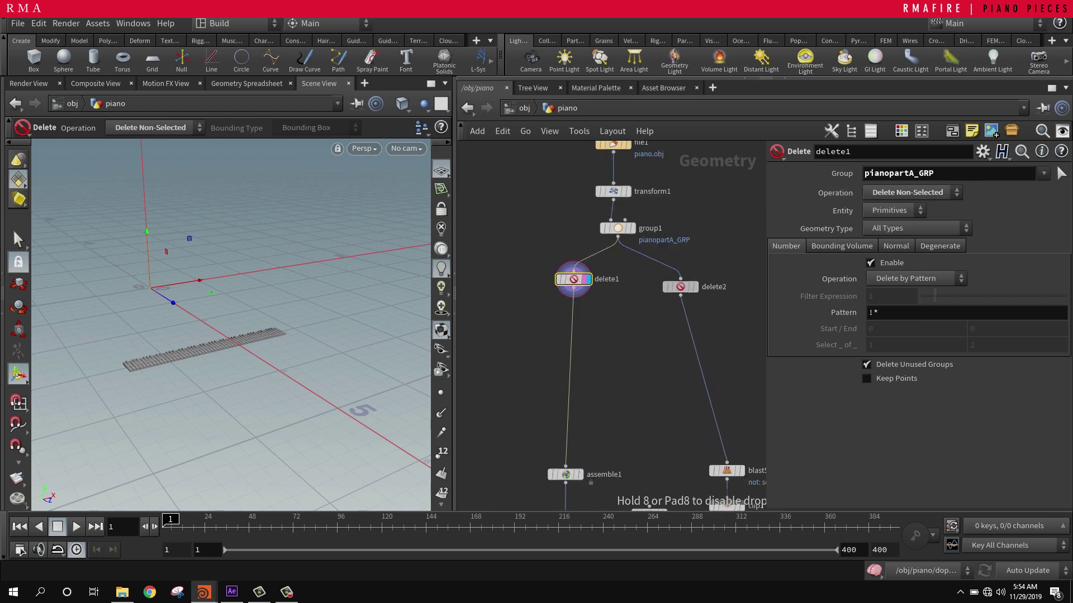
pyautogui.click(695, 286)
pyautogui.click(694, 286)
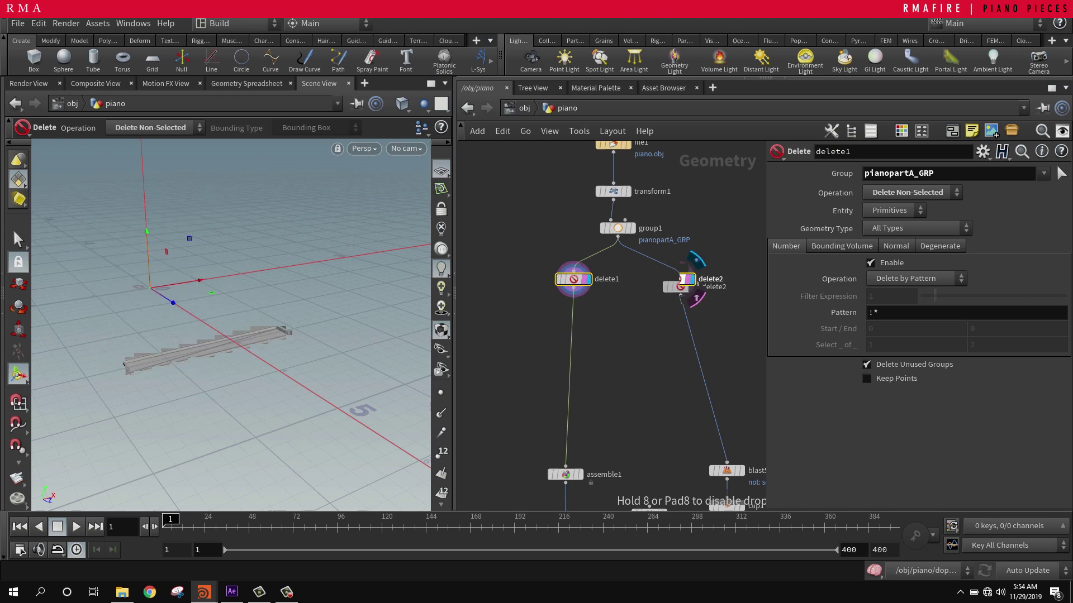
pyautogui.moveTo(966, 174); pyautogui.dragTo(838, 189)
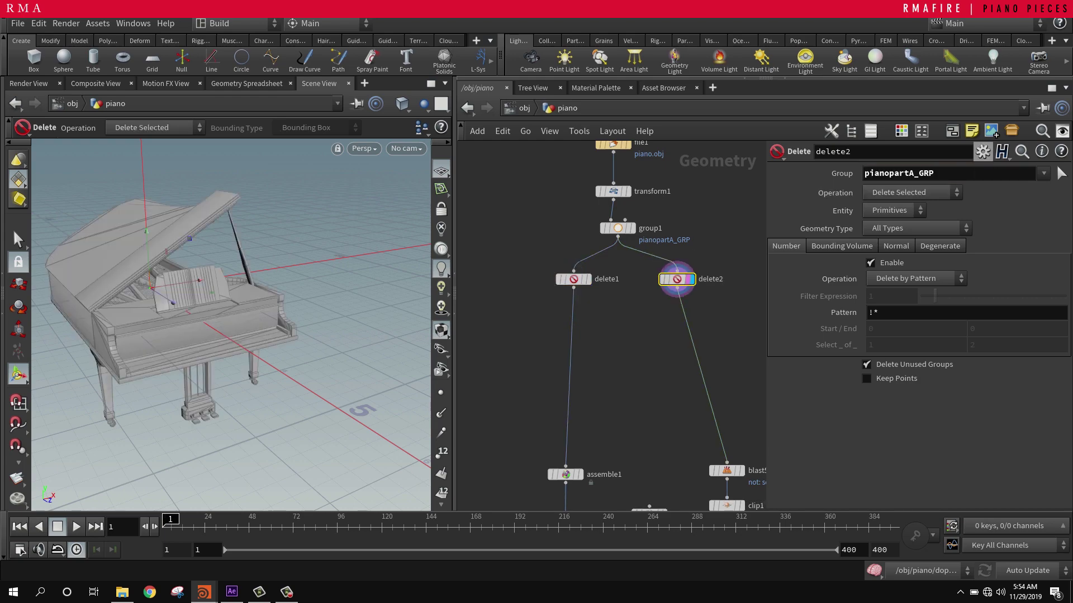
pyautogui.keyDown('alt'); pyautogui.moveTo(235, 318); pyautogui.dragTo(268, 290); pyautogui.keyUp('alt')
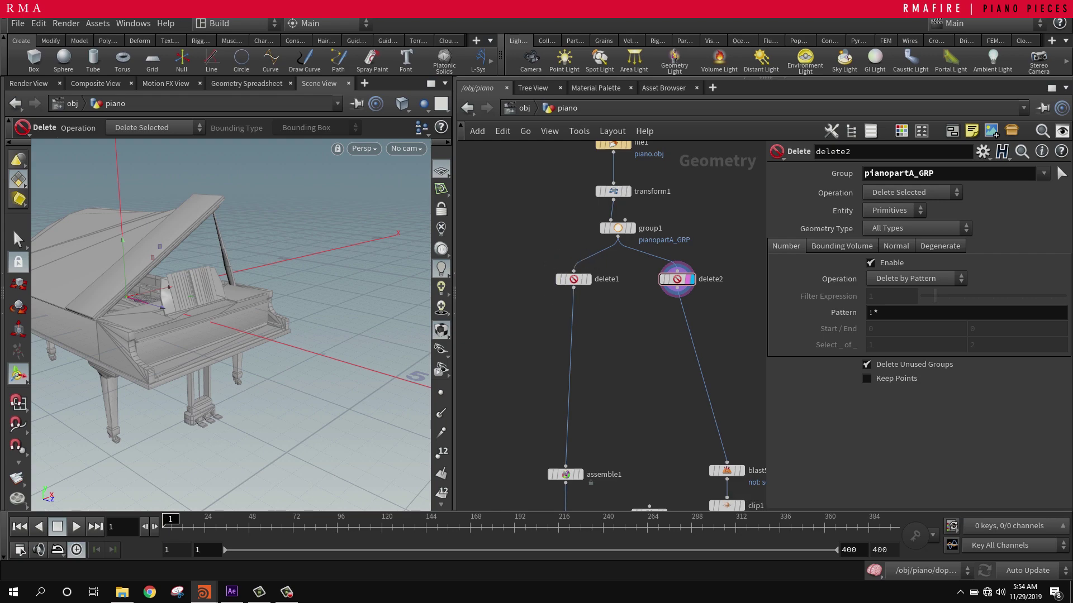
# Step: Replace the Scene View with a new one, set it to Hide Other Objects and frame the piano
pyautogui.click(347, 83)
pyautogui.click(306, 83)
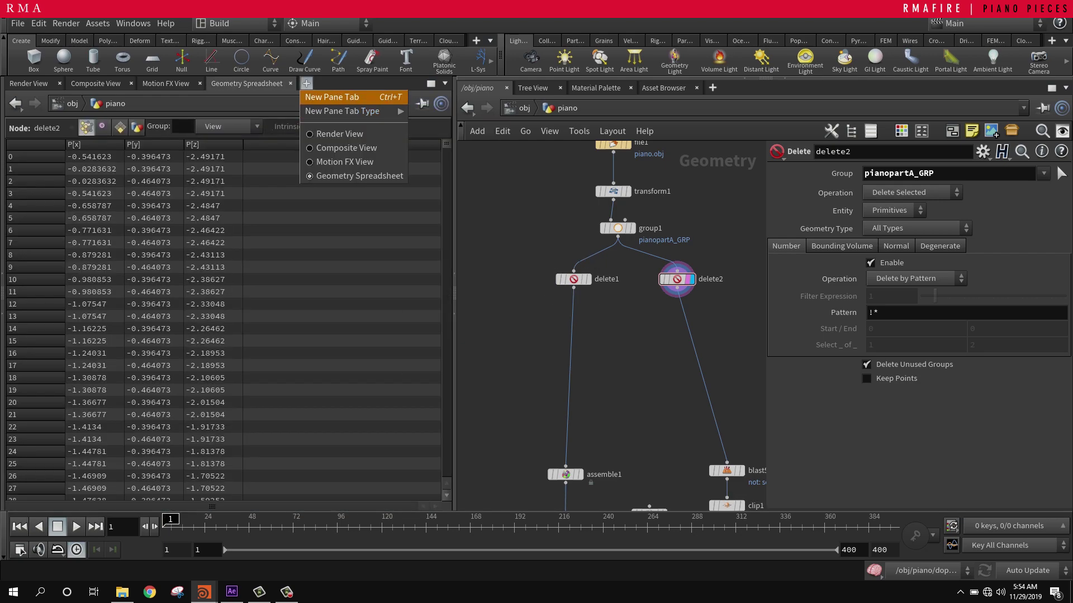
pyautogui.click(332, 97)
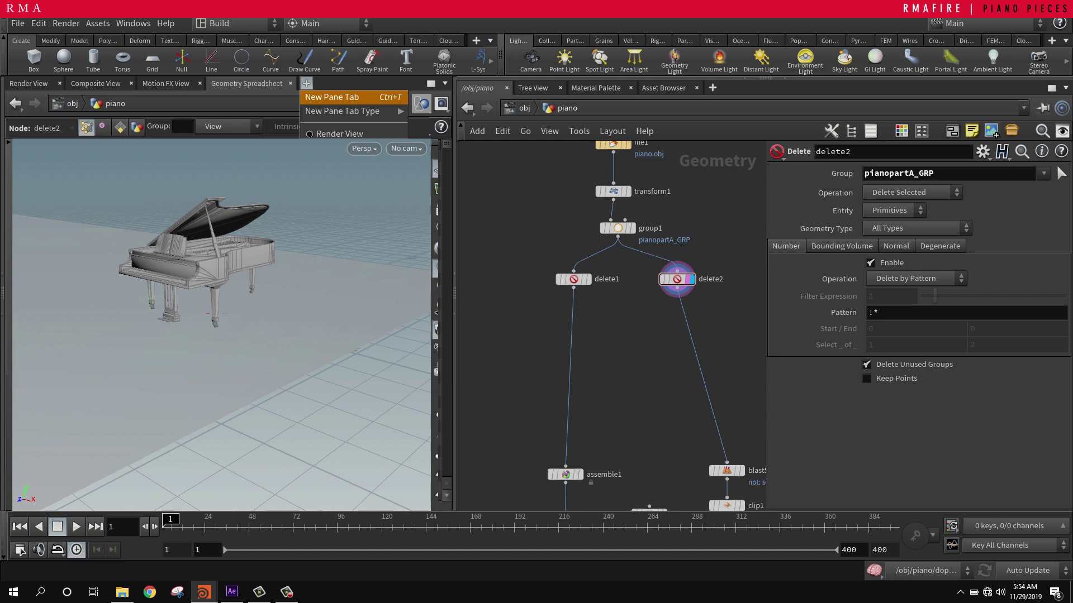
pyautogui.click(421, 104)
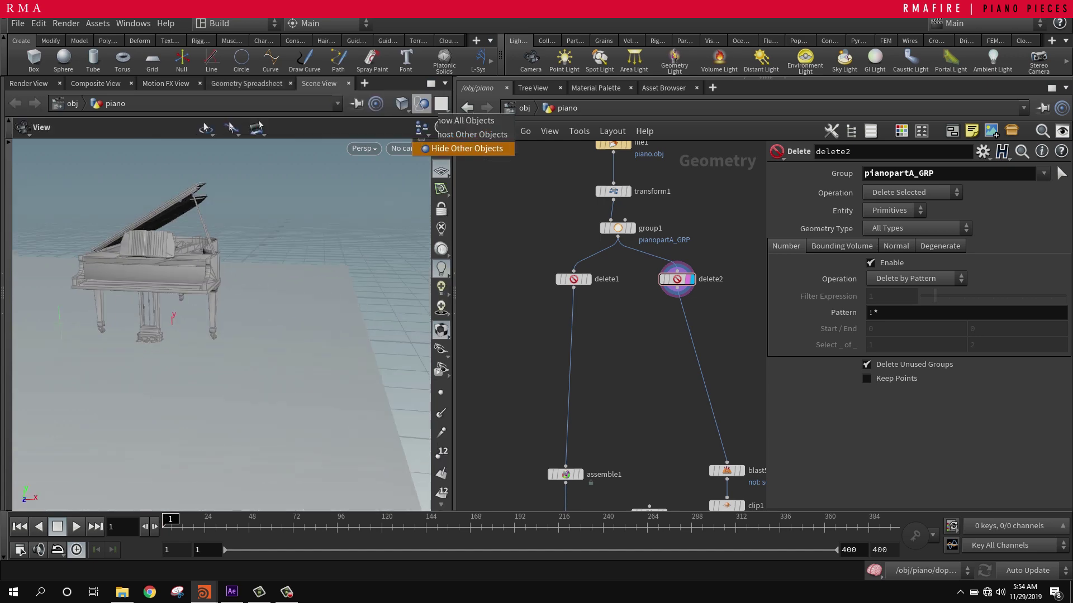
pyautogui.moveTo(212, 313); pyautogui.dragTo(256, 304)
pyautogui.scroll(3, 223, 313)
# Step: Move the blast55 node up beneath delete2 and display the piano body it isolates
pyautogui.moveTo(620, 379); pyautogui.dragTo(596, 340, button='middle')
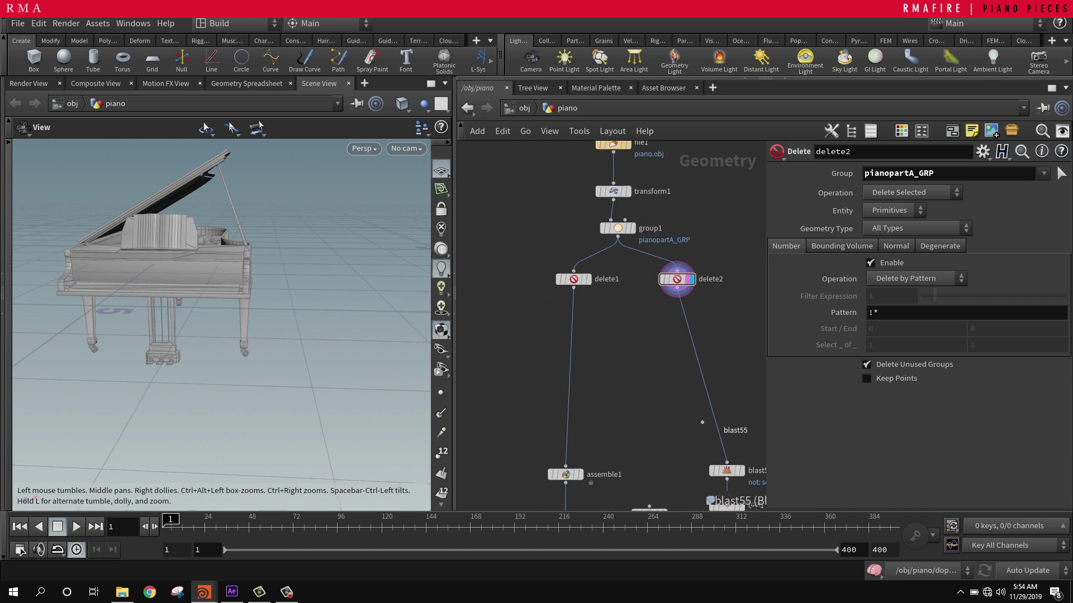
pyautogui.moveTo(702, 430); pyautogui.dragTo(652, 274)
pyautogui.moveTo(224, 313); pyautogui.dragTo(285, 291)
pyautogui.click(668, 239)
pyautogui.click(668, 274)
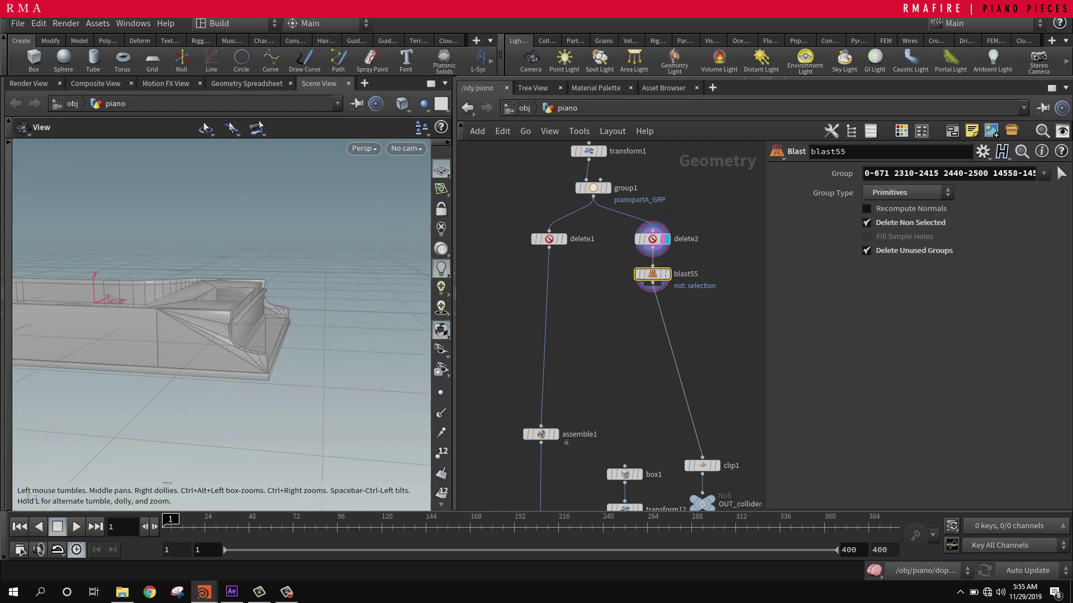
pyautogui.click(668, 274)
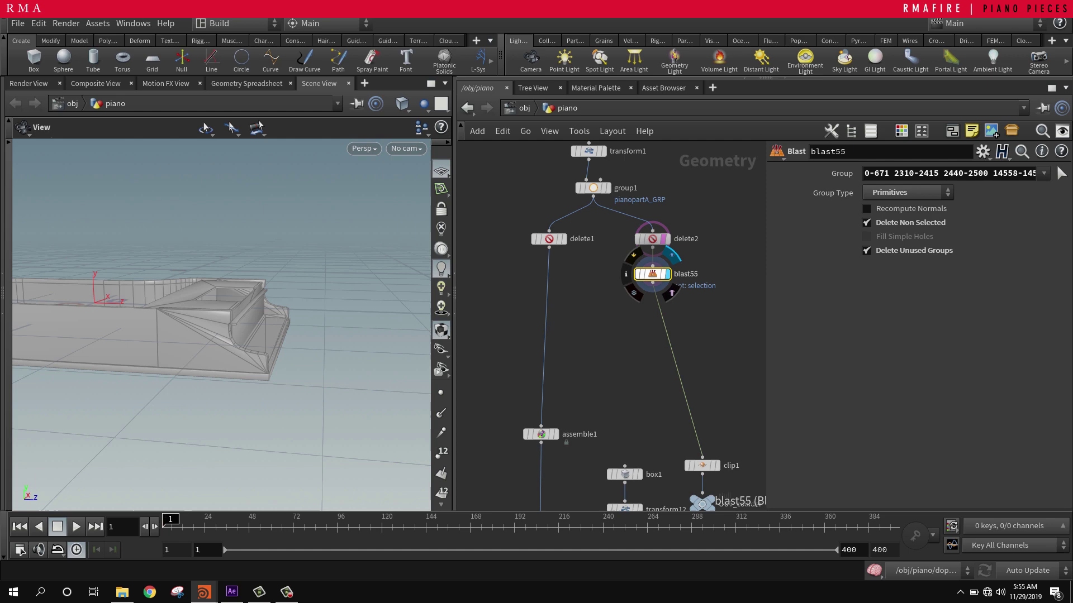
pyautogui.moveTo(268, 302); pyautogui.dragTo(196, 341)
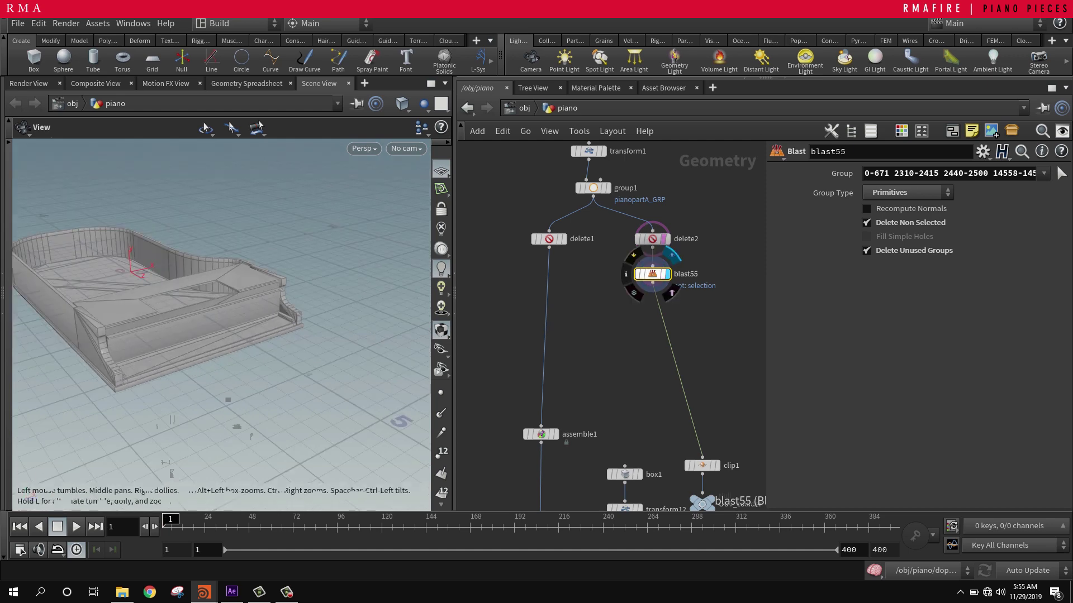
# Step: Move the clip1 and OUT_collider nodes up beneath blast55 and display the clipped front section of the piano body
pyautogui.moveTo(702, 465); pyautogui.dragTo(652, 307)
pyautogui.click(667, 308)
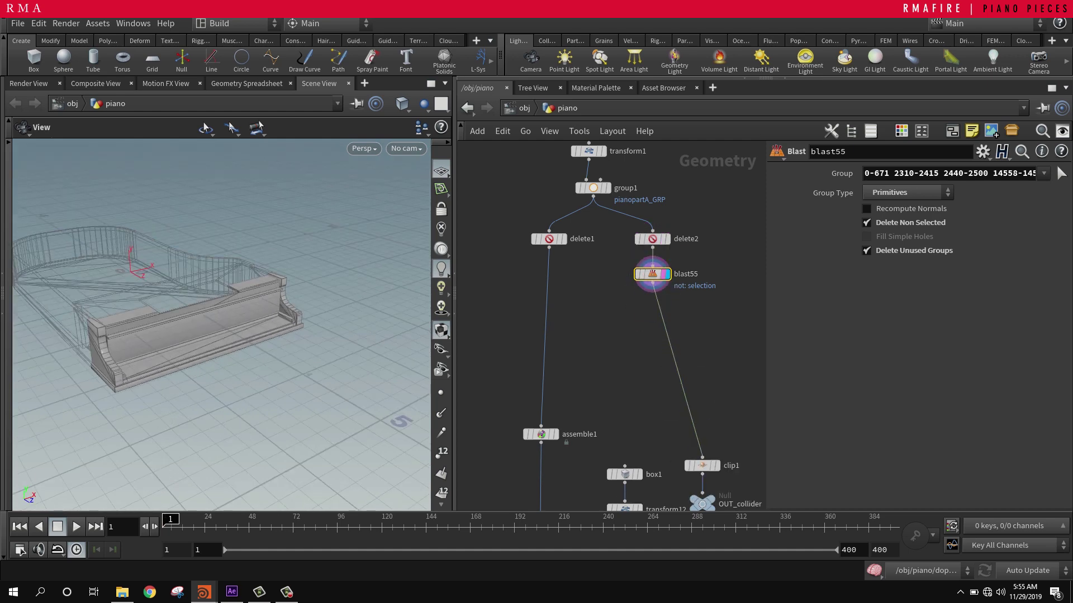
pyautogui.click(667, 273)
pyautogui.click(652, 302)
pyautogui.click(668, 301)
pyautogui.moveTo(234, 335); pyautogui.dragTo(268, 293)
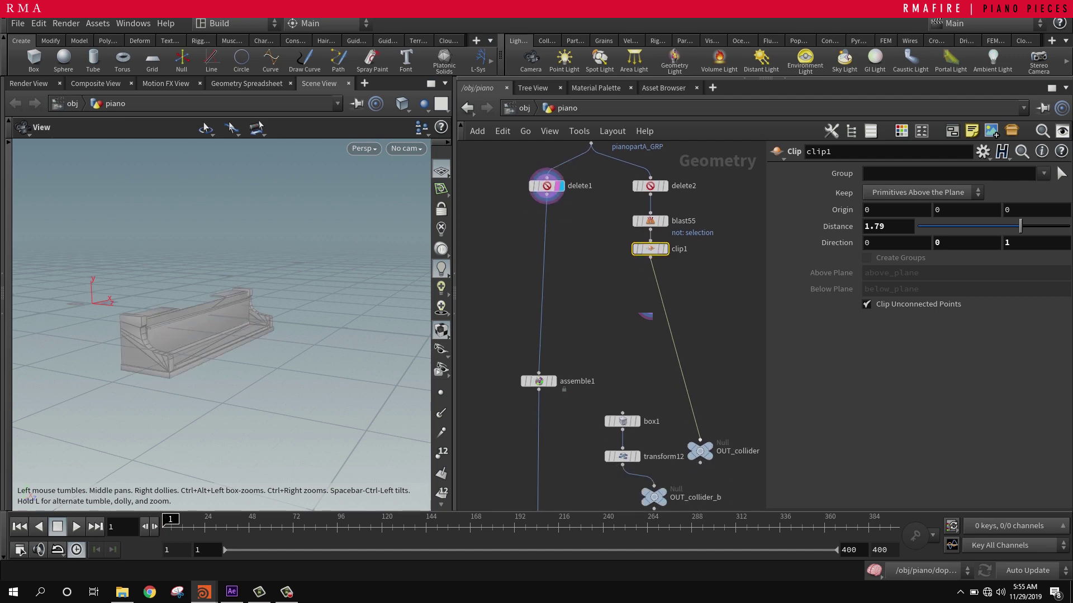
pyautogui.scroll(4, 668, 249)
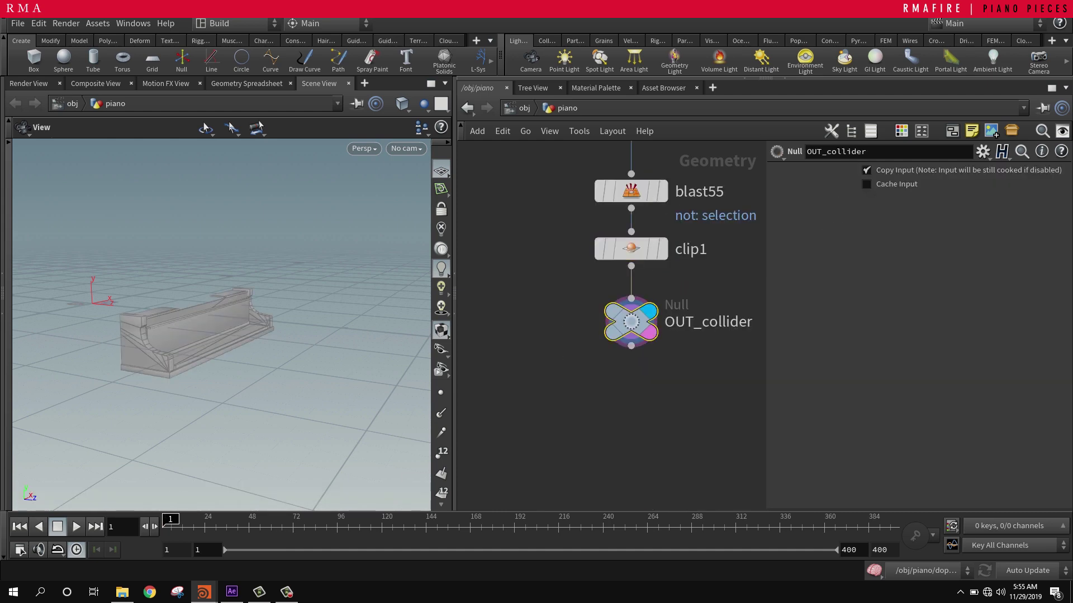
# Step: Review the clip1 and OUT_collider nodes, and display the piano keys produced by the assemble1 node
pyautogui.click(631, 249)
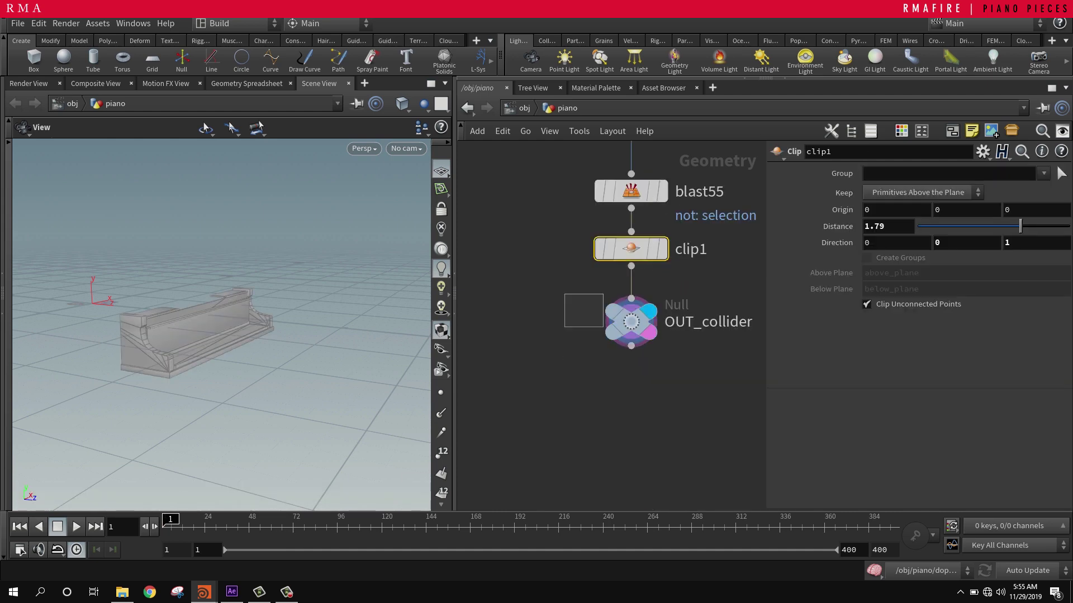
pyautogui.moveTo(564, 294); pyautogui.dragTo(637, 346)
pyautogui.scroll(5, 221, 325)
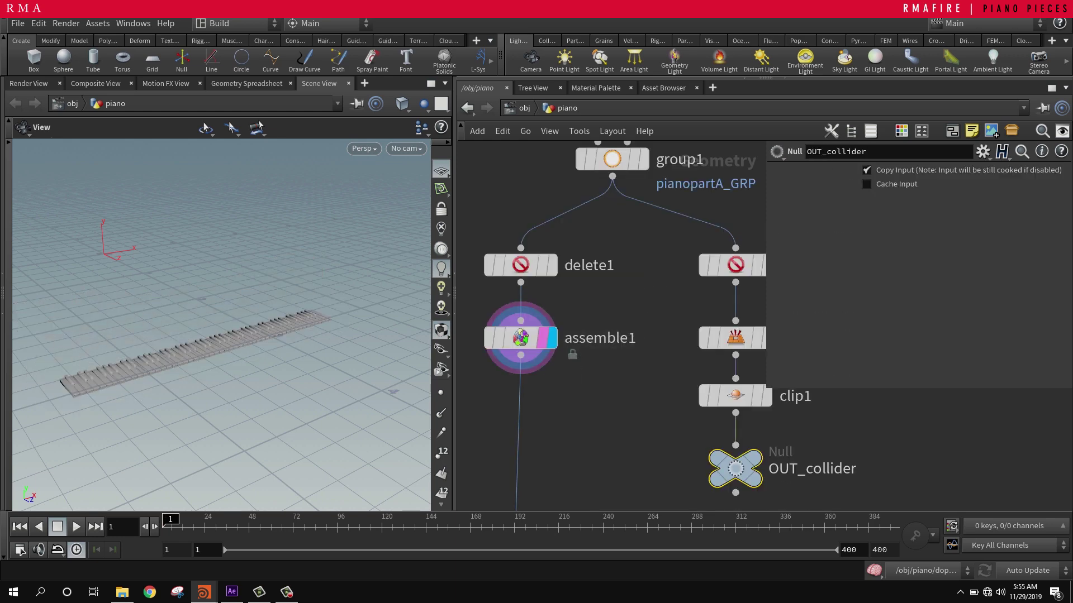
pyautogui.click(520, 338)
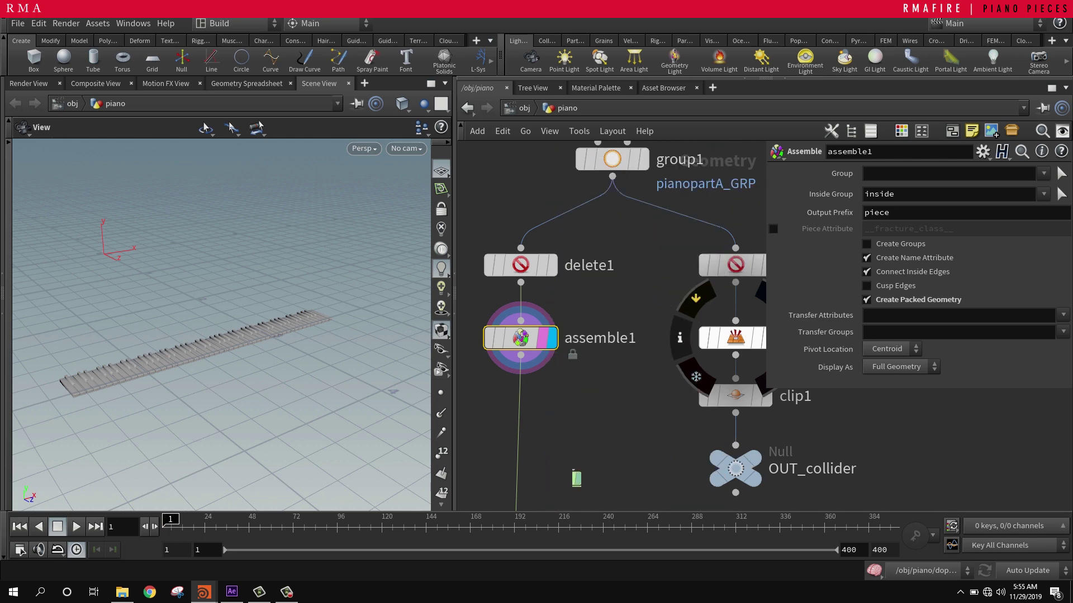
# Step: Place the dopnet2 node beneath assemble1, display it and enter its network
pyautogui.scroll(-3, 736, 338)
pyautogui.moveTo(727, 391); pyautogui.dragTo(677, 158, button='middle')
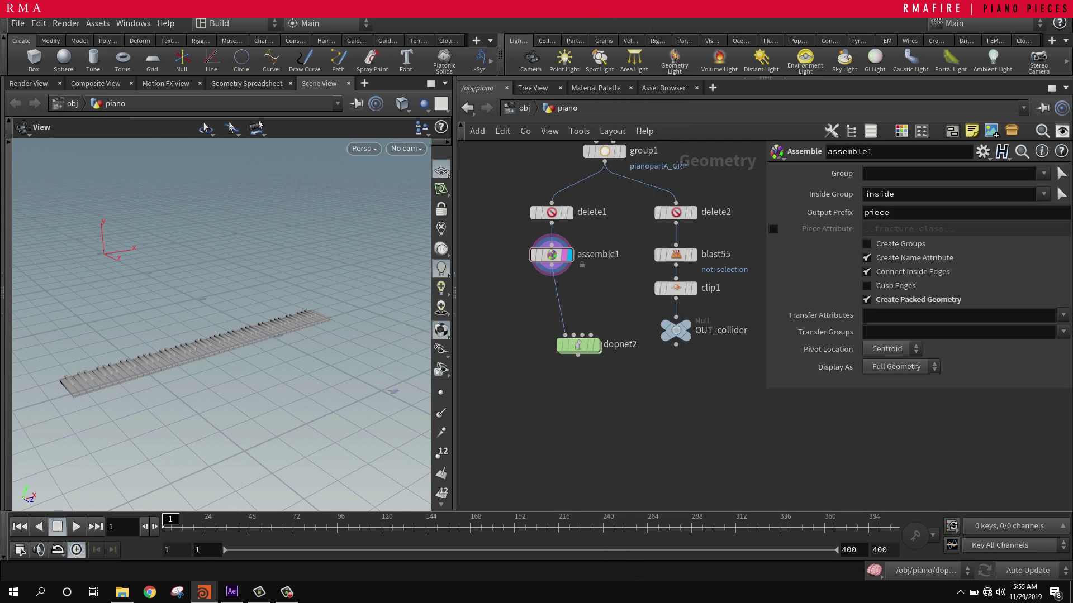
pyautogui.hotkey('ctrl', 'z')
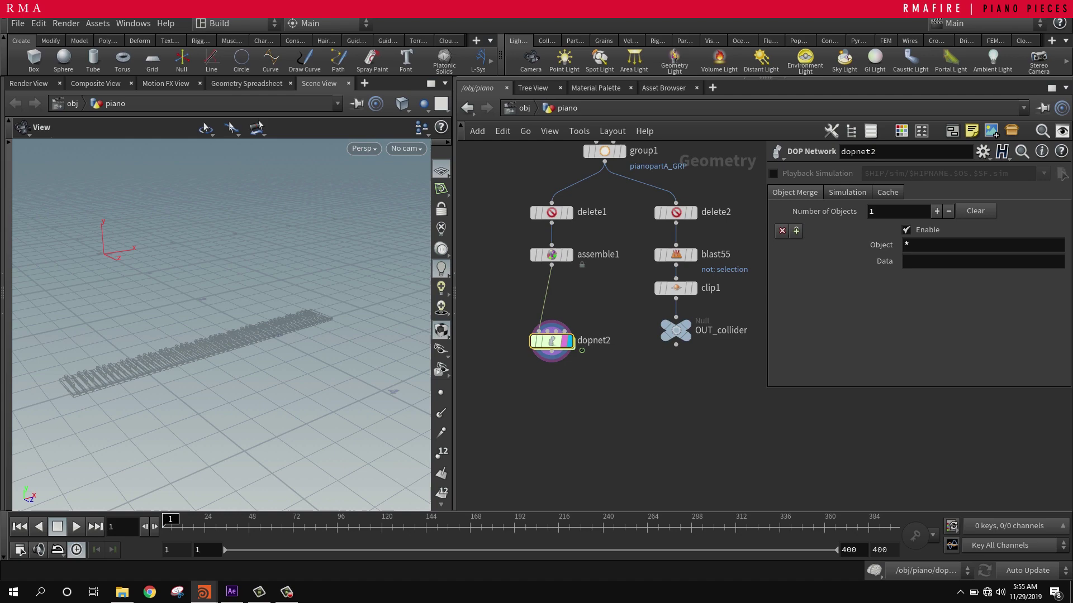
pyautogui.doubleClick(551, 342)
pyautogui.press('u')
pyautogui.doubleClick(551, 341)
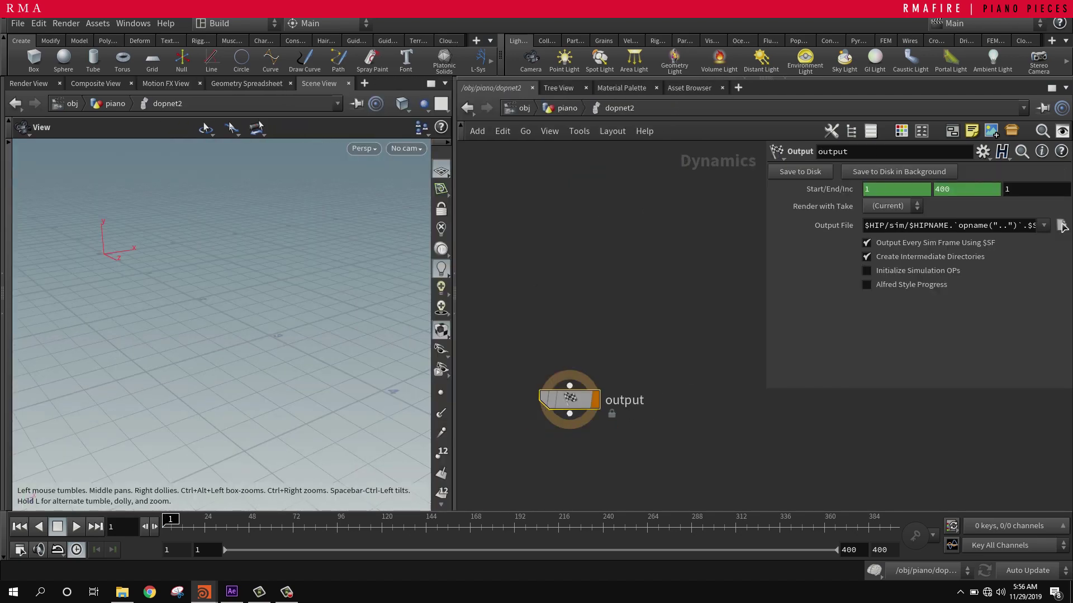
# Step: Add an RBD Packed Object node above the output node with First Context Geometry as its geometry source
pyautogui.press('Tab')
pyautogui.write('rbd pack')
pyautogui.click(493, 262)
pyautogui.moveTo(472, 214); pyautogui.dragTo(593, 301)
pyautogui.press('Delete')
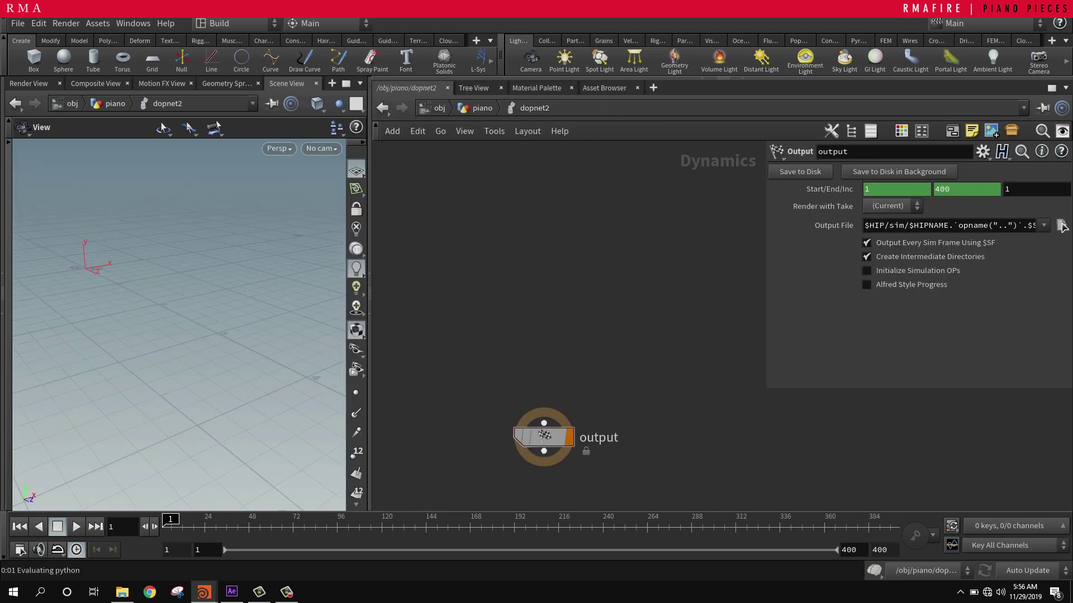
pyautogui.hotkey('ctrl', 'y')
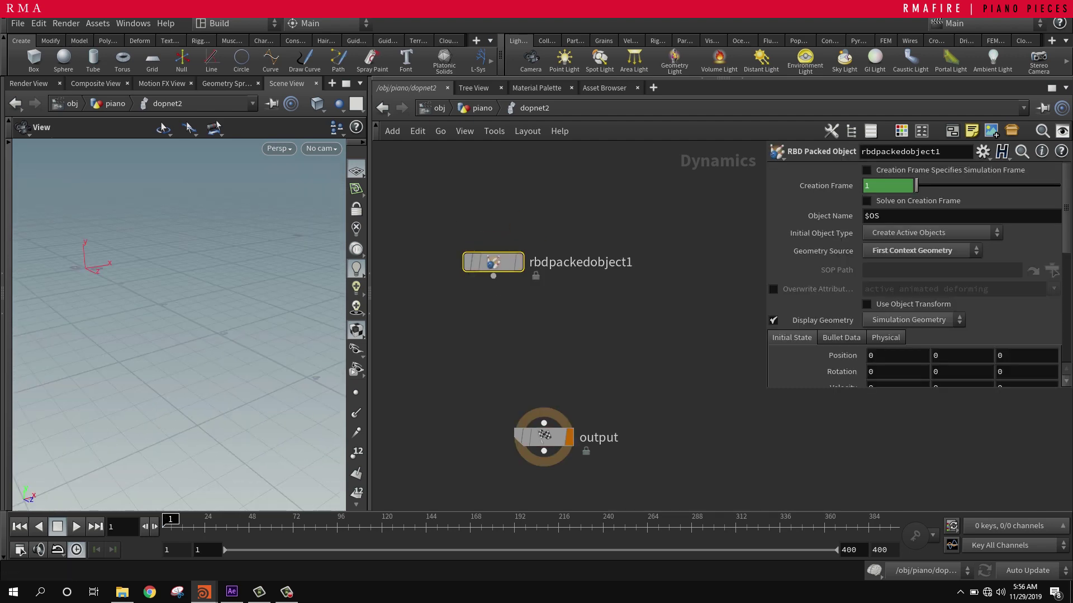
# Step: Display the rbdpackedobject1 keys with their Bullet guide geometry and set the geometry representation to Concave
pyautogui.click(519, 262)
pyautogui.moveTo(224, 335); pyautogui.dragTo(123, 363)
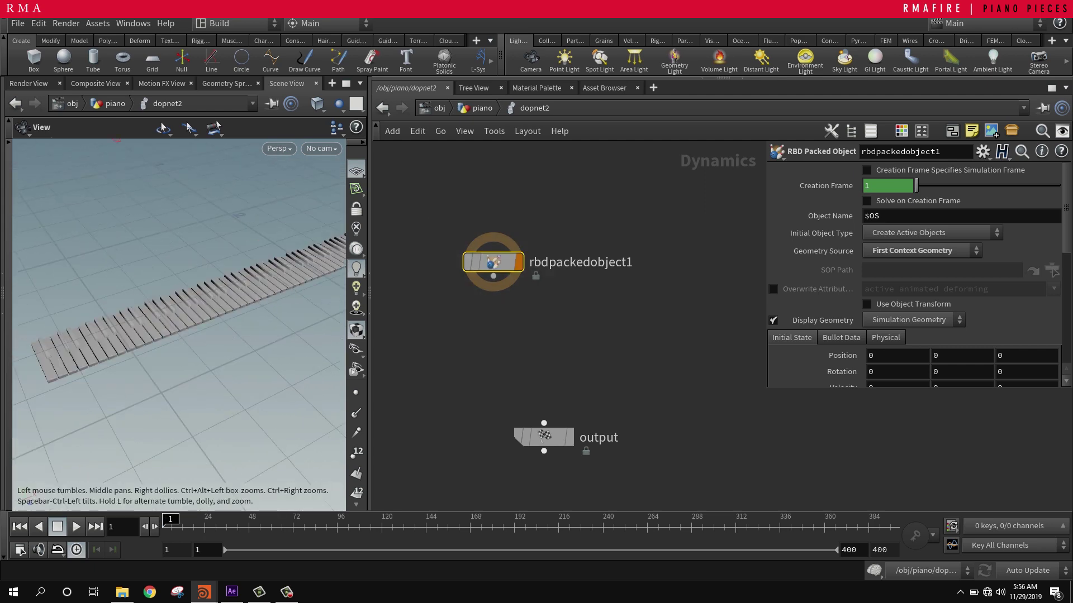
pyautogui.scroll(5, 179, 335)
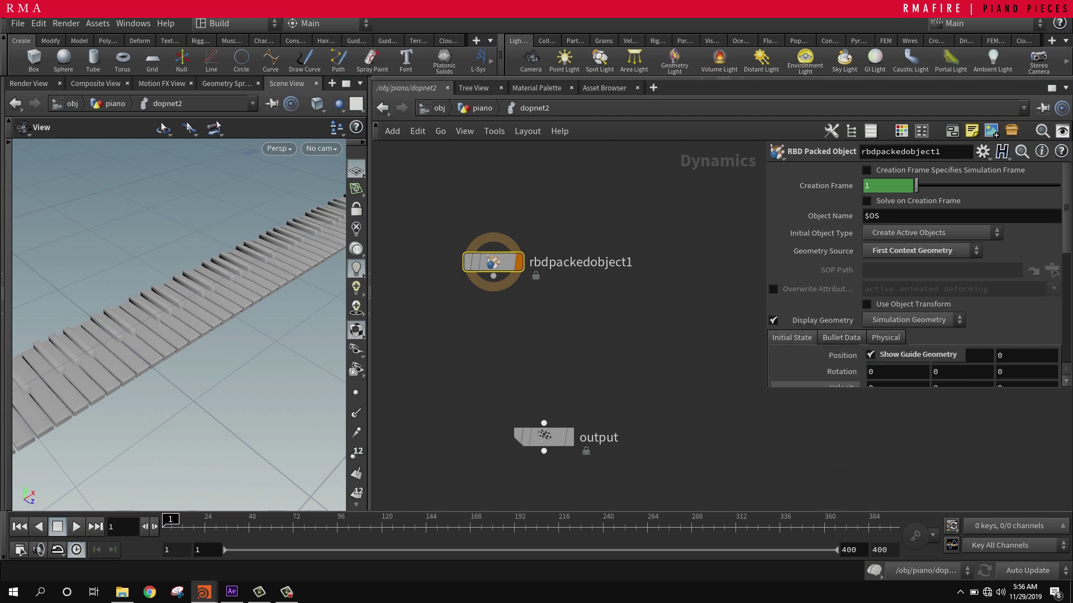
pyautogui.moveTo(168, 335); pyautogui.dragTo(226, 312)
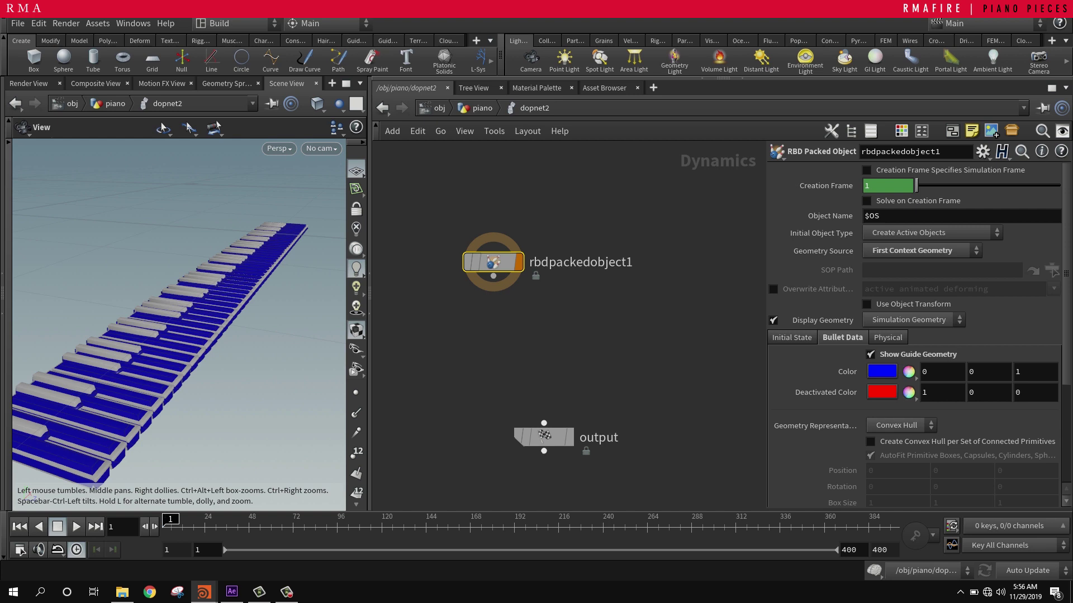
pyautogui.click(900, 426)
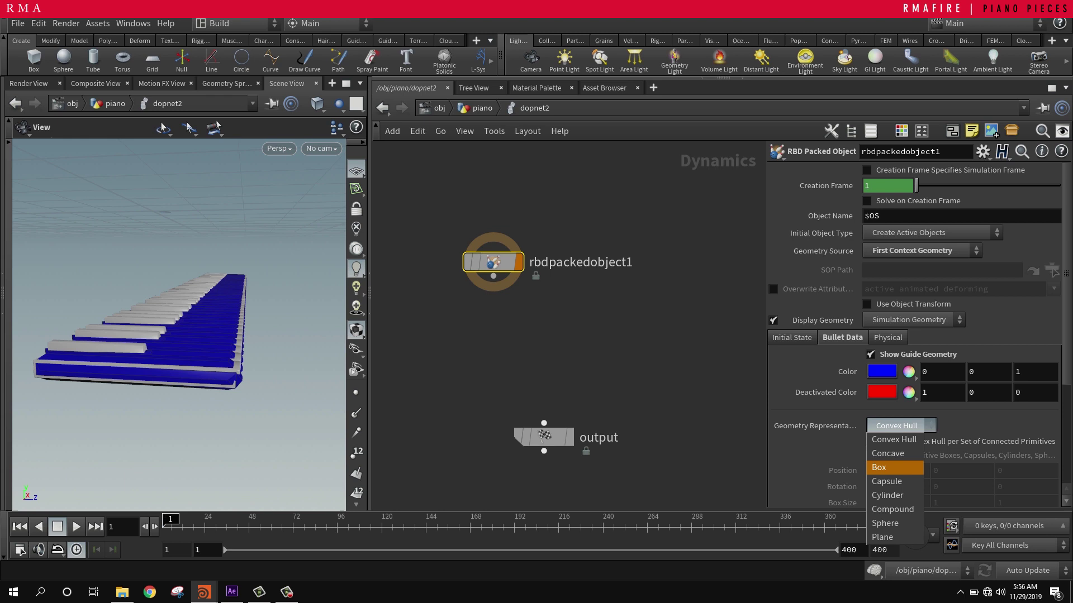
pyautogui.click(889, 453)
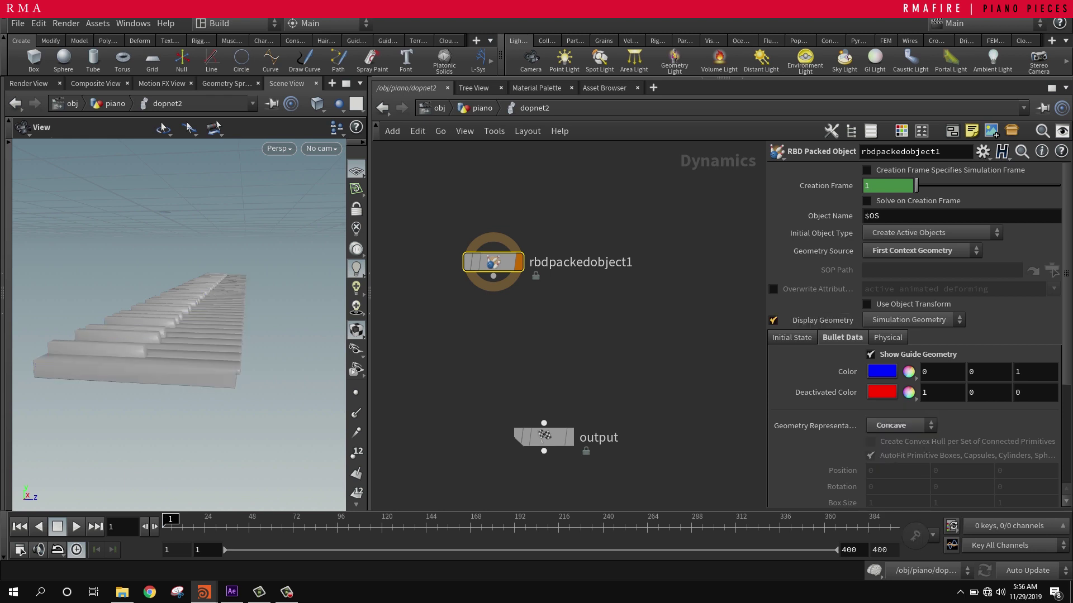
# Step: Hide the keys' display geometry to inspect the concave collision guide, and restore it with Show Guide Geometry turned off
pyautogui.click(773, 320)
pyautogui.click(773, 320)
pyautogui.moveTo(185, 291); pyautogui.dragTo(224, 280)
pyautogui.click(773, 320)
pyautogui.scroll(2, 179, 324)
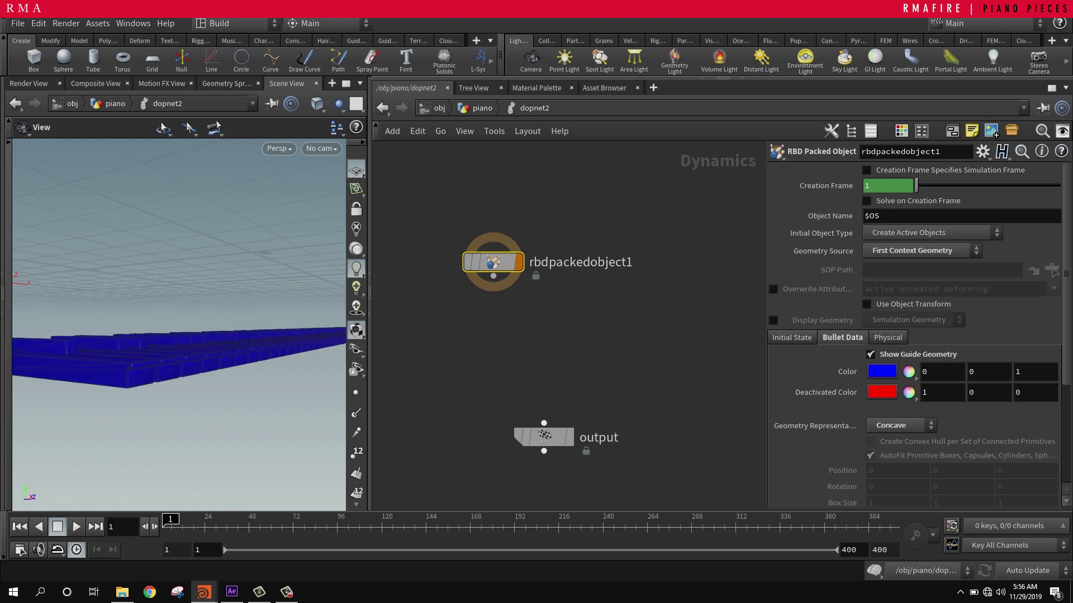
pyautogui.click(870, 355)
pyautogui.moveTo(195, 290); pyautogui.dragTo(184, 340)
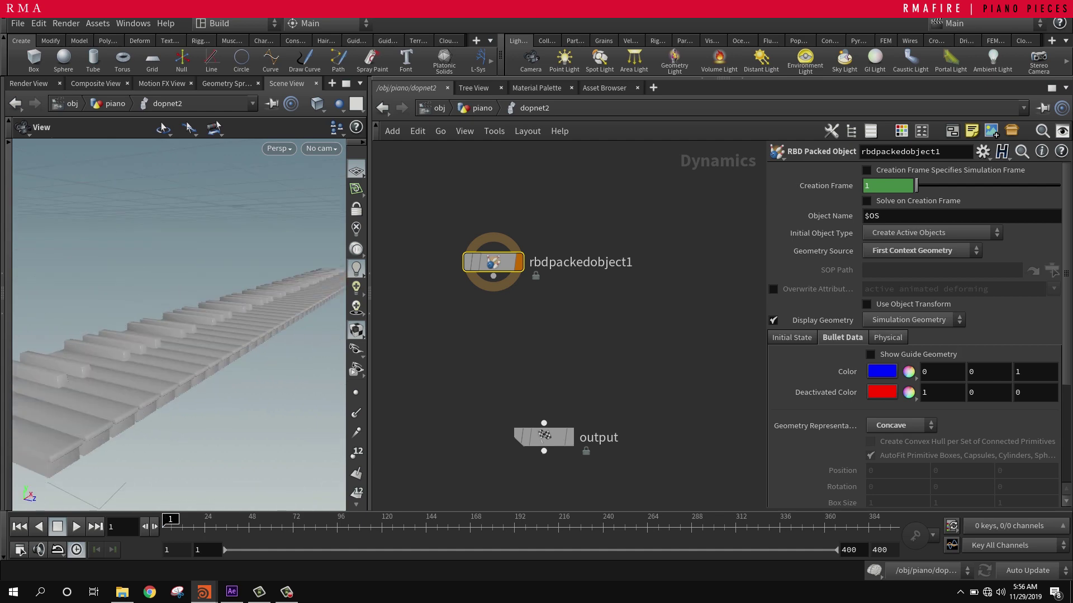
# Step: Add a Rigid Body Solver node and feed rbdpackedobject1 into its first input
pyautogui.moveTo(495, 313); pyautogui.dragTo(503, 291, button='middle')
pyautogui.scroll(1, 538, 379)
pyautogui.scroll(-3, 604, 369)
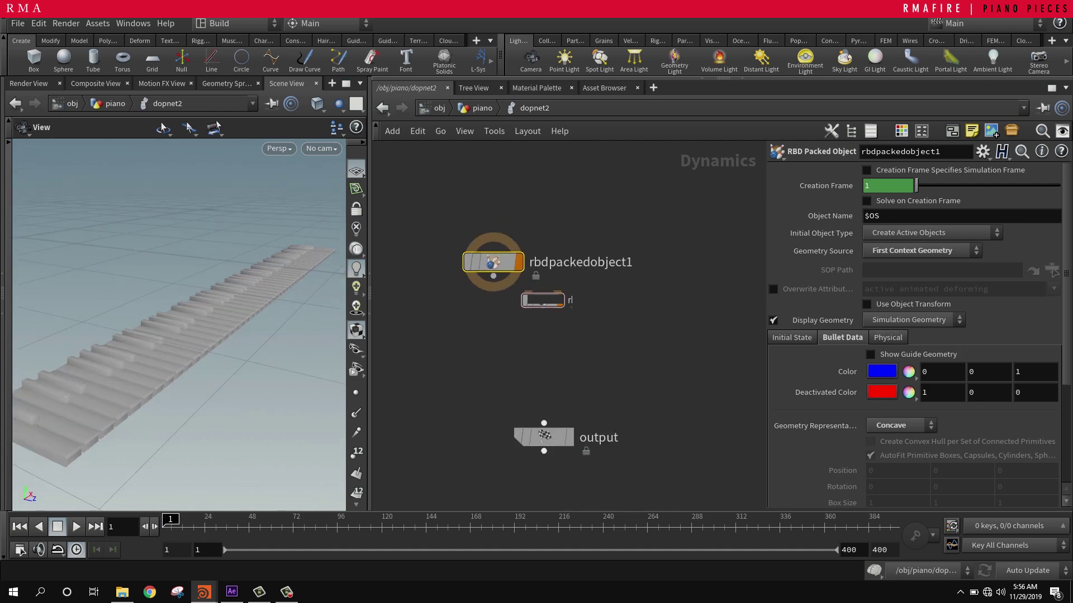
pyautogui.press('Tab')
pyautogui.write('rig')
pyautogui.press('Return')
pyautogui.click(599, 366)
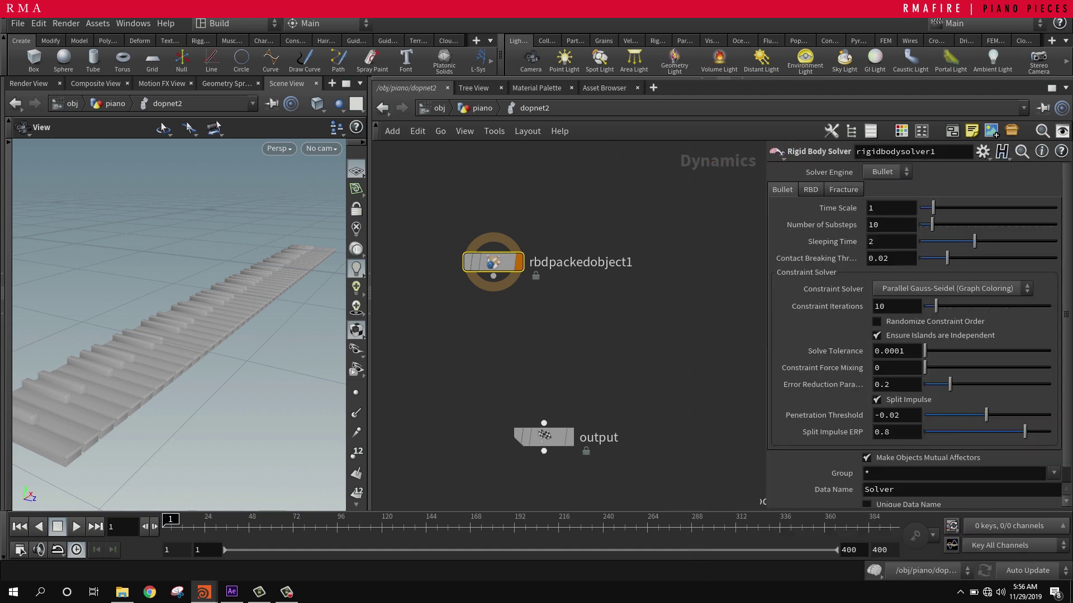
pyautogui.moveTo(542, 301); pyautogui.dragTo(594, 336)
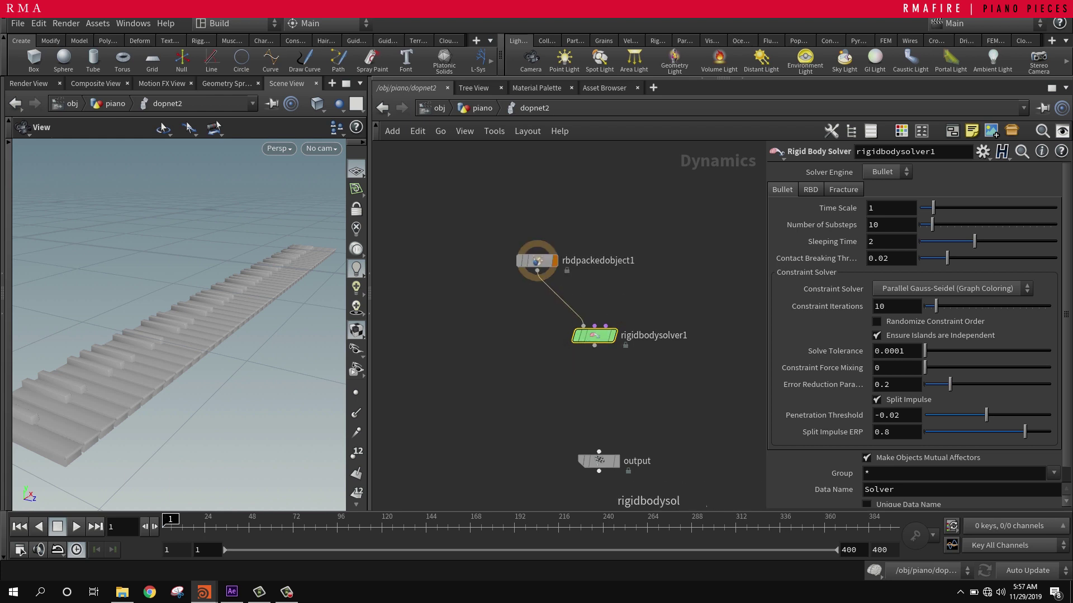
# Step: Connect rigidbodysolver1 to the output node and align output directly beneath the solver
pyautogui.click(594, 346)
pyautogui.click(599, 452)
pyautogui.moveTo(598, 461); pyautogui.dragTo(594, 492)
pyautogui.moveTo(594, 492)
pyautogui.mouseDown(button='middle')
pyautogui.moveTo(593, 503)
pyautogui.moveTo(593, 485)
pyautogui.mouseUp(button='middle')
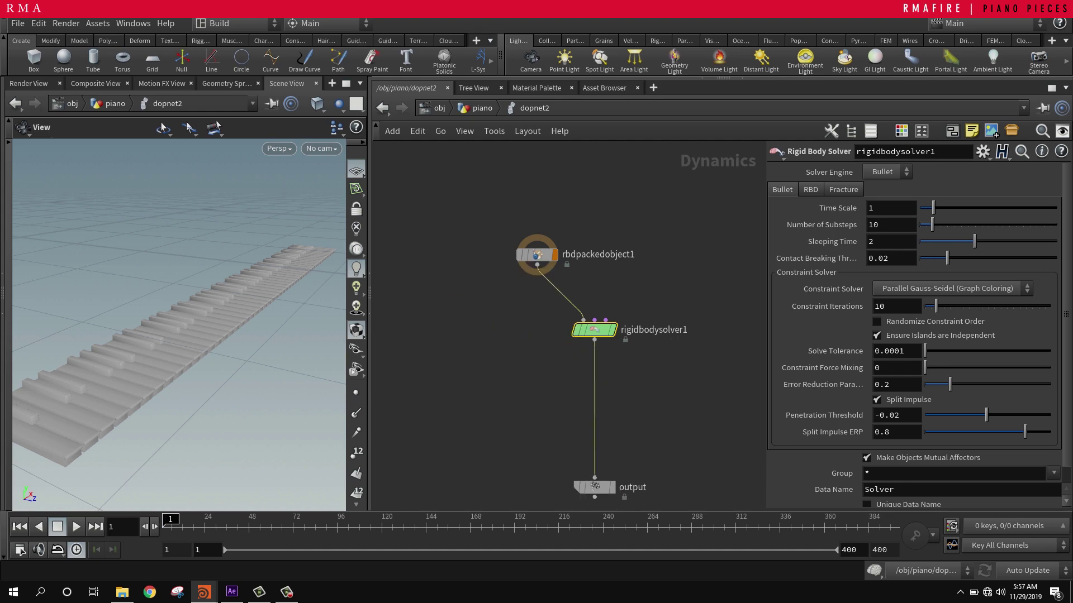
# Step: Add a Static Object node below rbdpackedobject1
pyautogui.press('Tab')
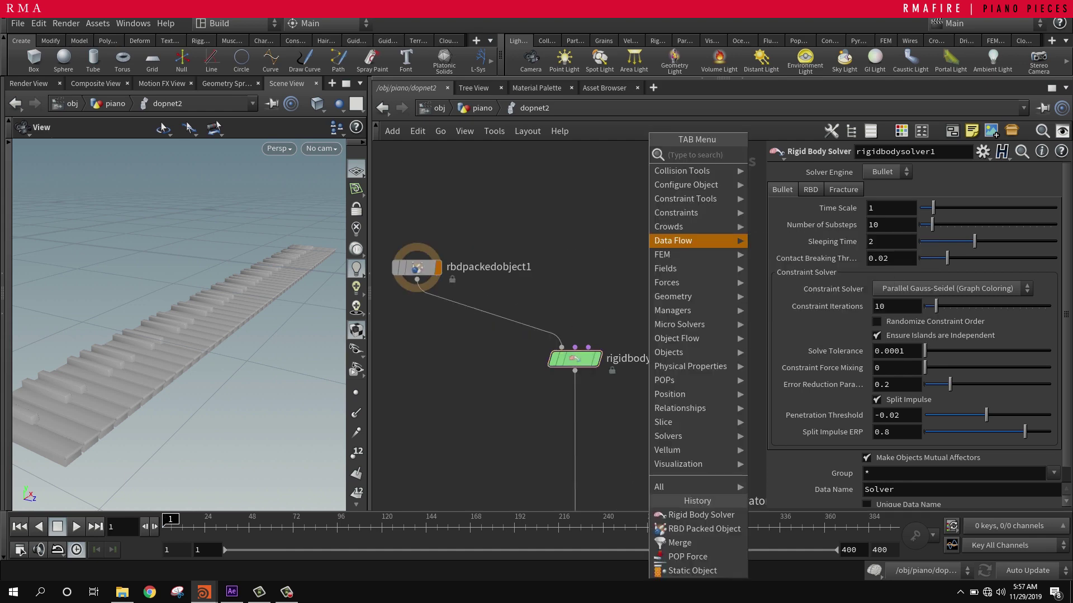
pyautogui.write('sta')
pyautogui.press('Escape')
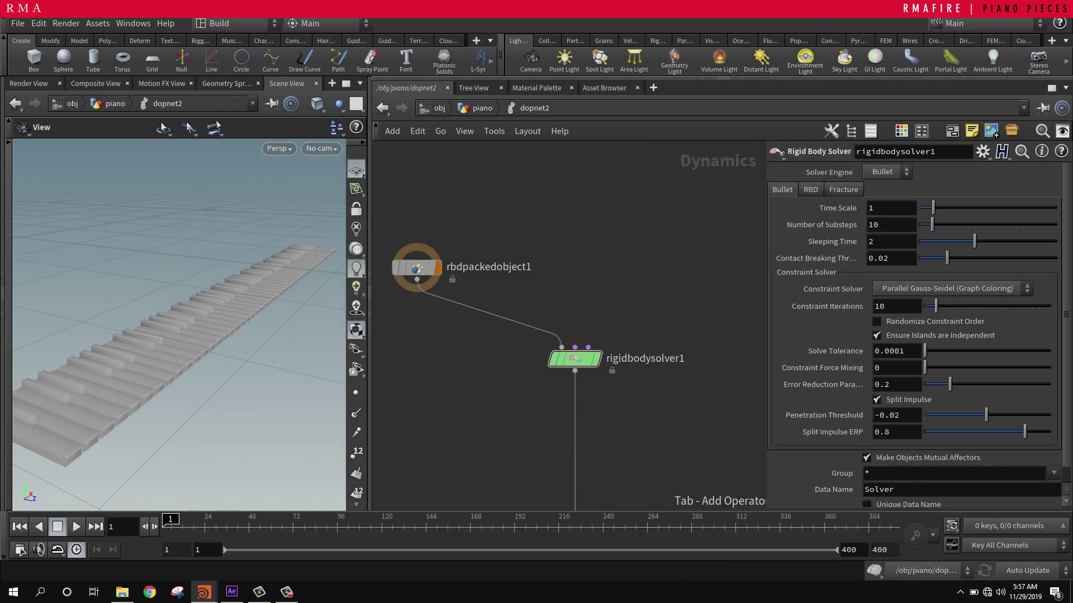
pyautogui.press('Tab')
pyautogui.click(426, 438)
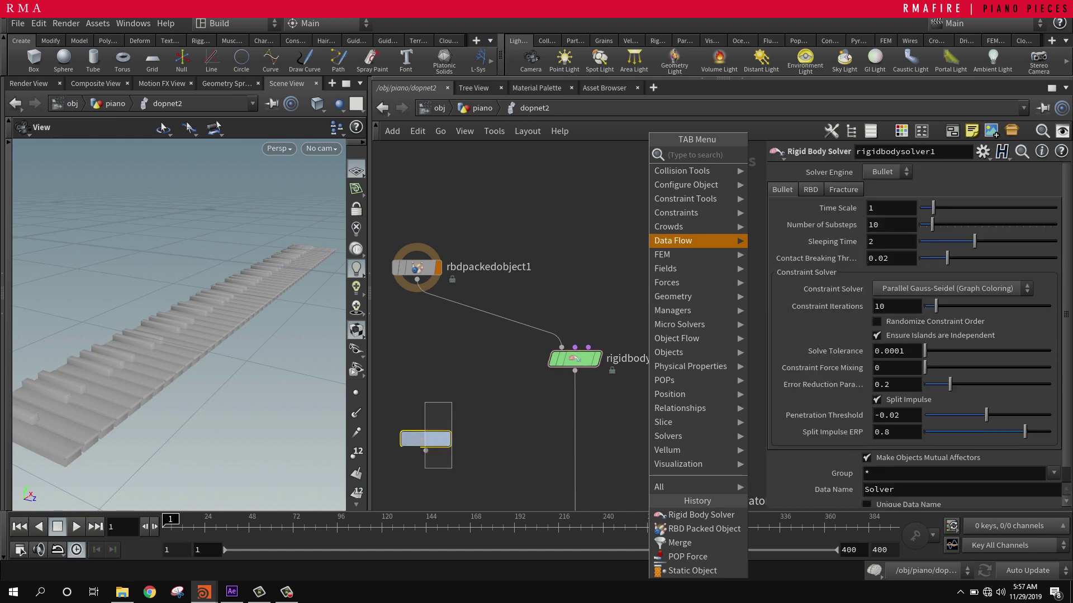
# Step: Set the SOP Path of staticobject1 to /obj/piano/OUT_collider and display the piano body collider
pyautogui.scroll(-2, 1052, 197)
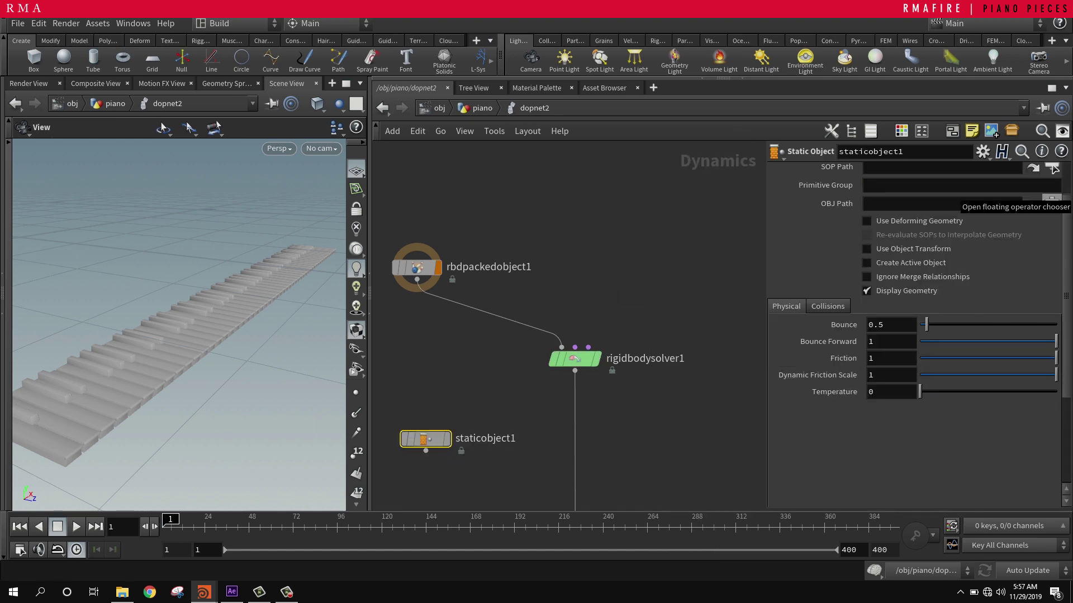
pyautogui.click(1051, 203)
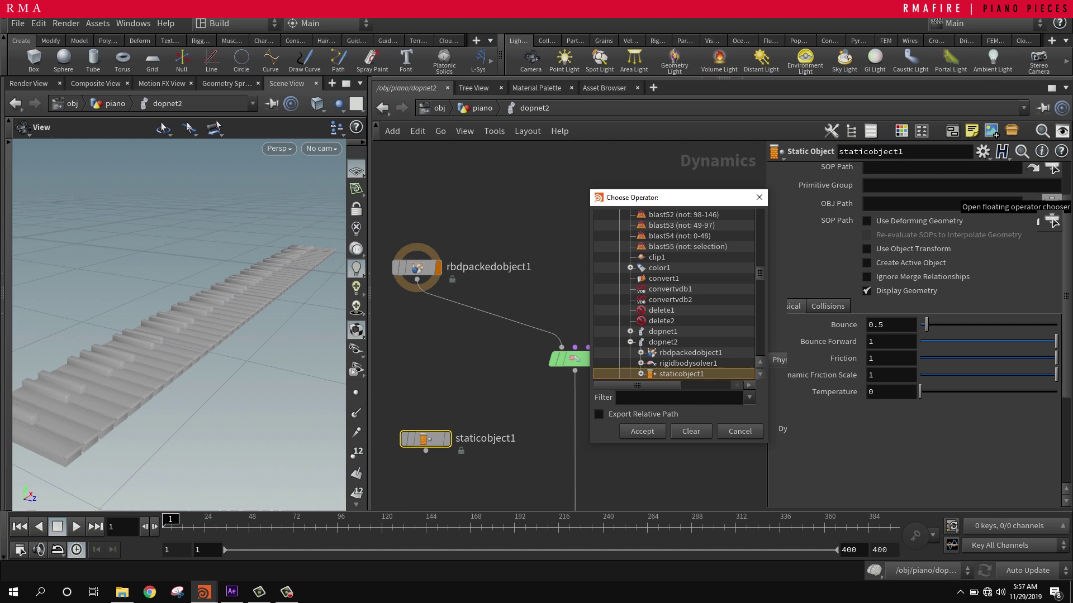
pyautogui.press('Escape')
pyautogui.click(1052, 203)
pyautogui.scroll(-5, 675, 293)
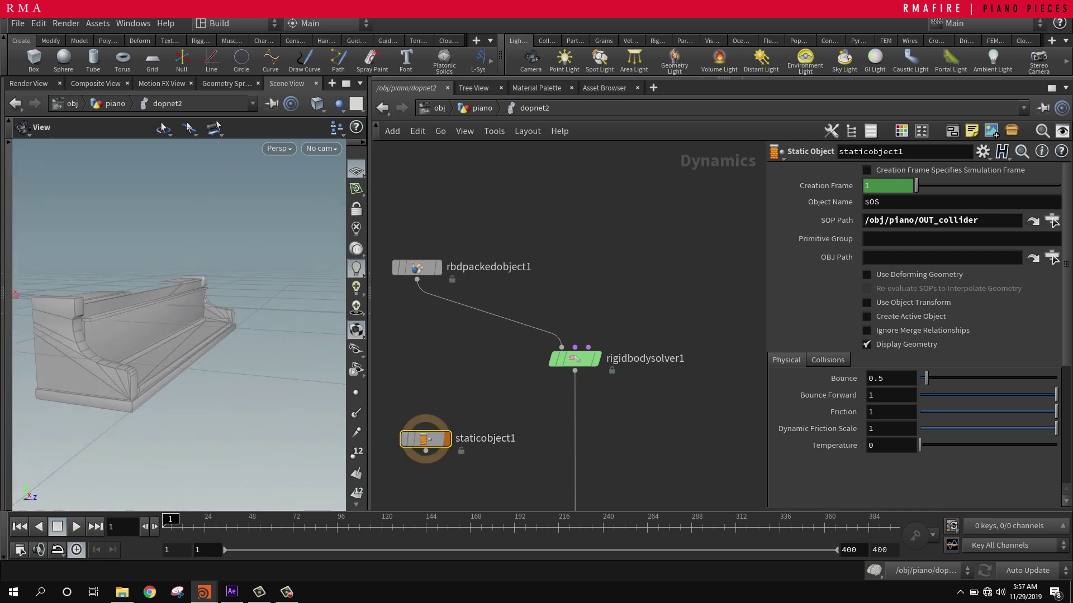
# Step: Turn off Display Geometry on staticobject1 and enable the RBD Solver volume's Collision Guide to check the collision shape
pyautogui.click(828, 361)
pyautogui.click(867, 344)
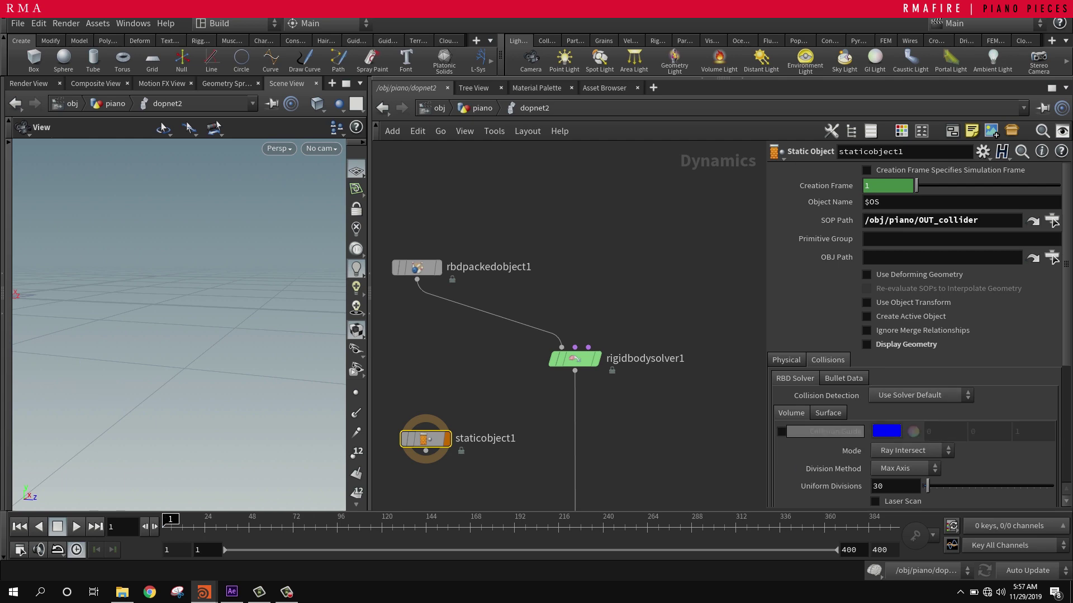
pyautogui.click(782, 432)
pyautogui.scroll(-7, 826, 447)
pyautogui.scroll(2, 825, 450)
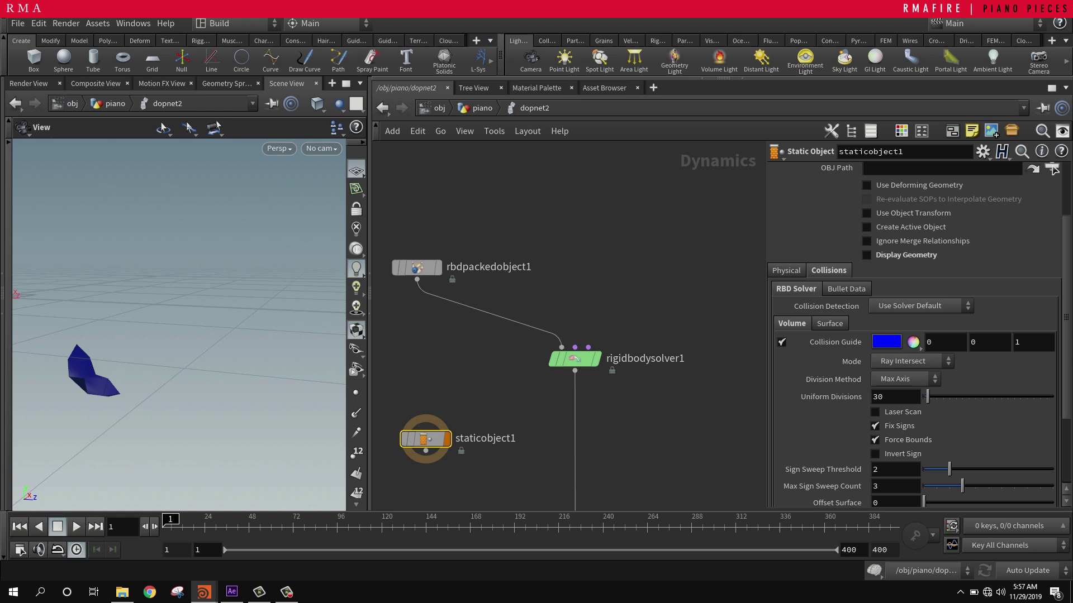
pyautogui.scroll(-1, 827, 343)
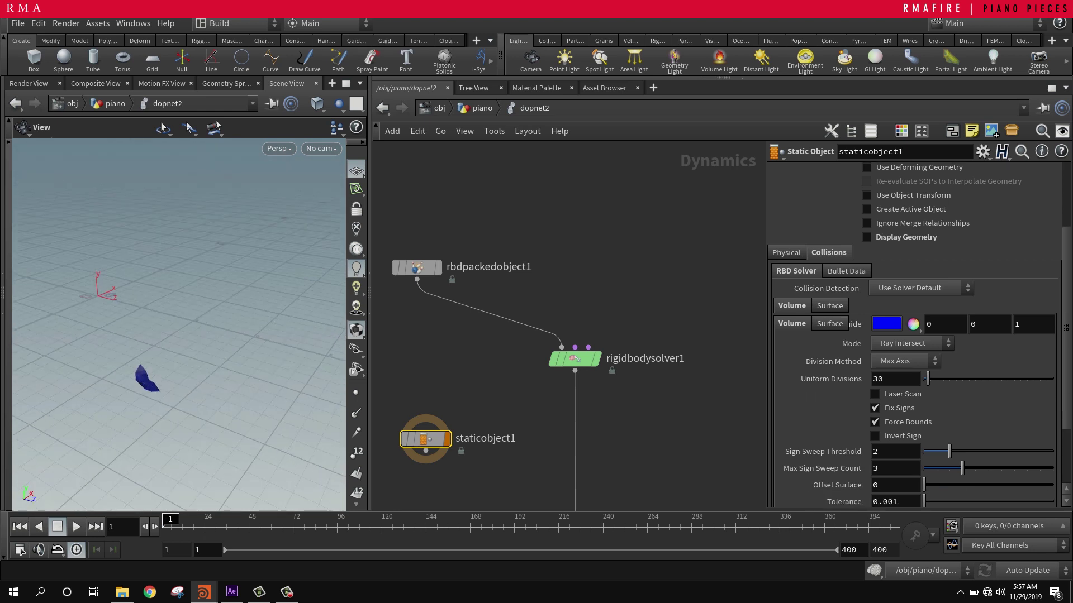
pyautogui.scroll(1, 827, 343)
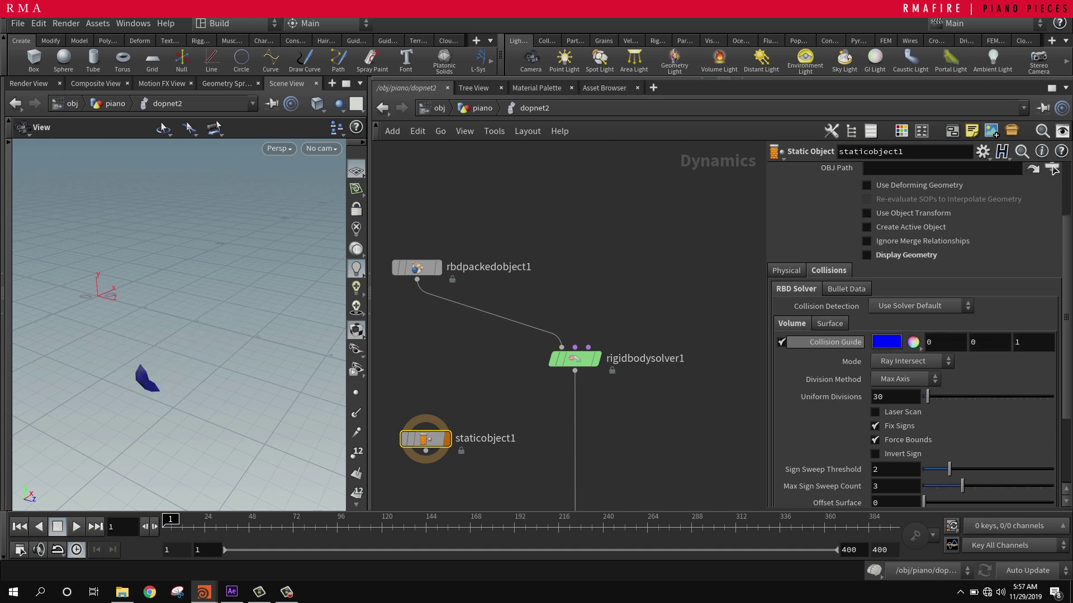
pyautogui.click(830, 323)
pyautogui.click(791, 323)
# Step: Show the Bullet guide geometry of staticobject1 and set its geometry representation to Concave
pyautogui.click(846, 289)
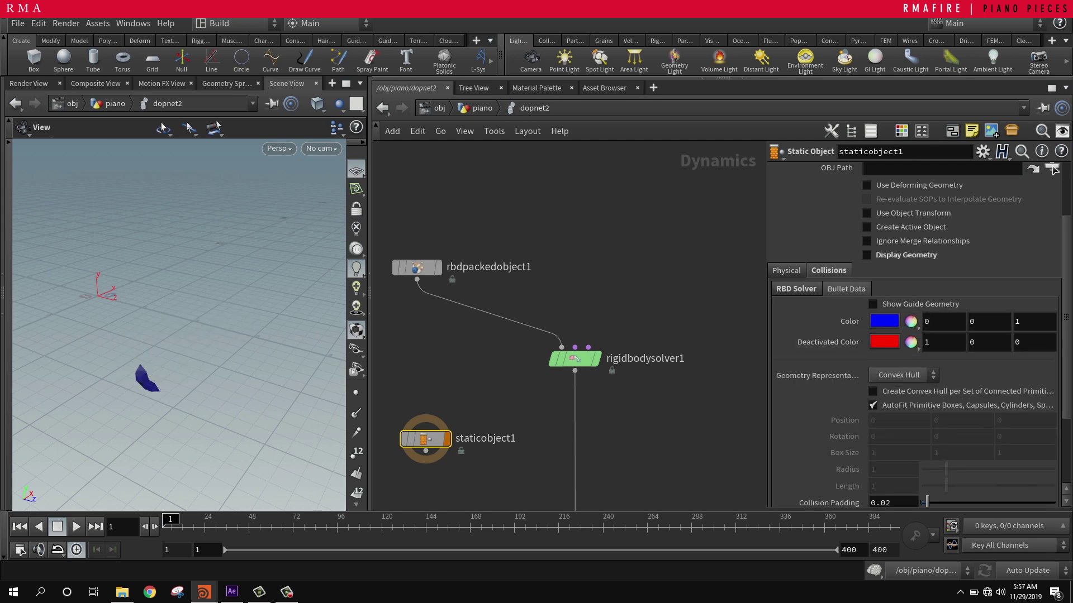
pyautogui.click(872, 303)
pyautogui.click(903, 375)
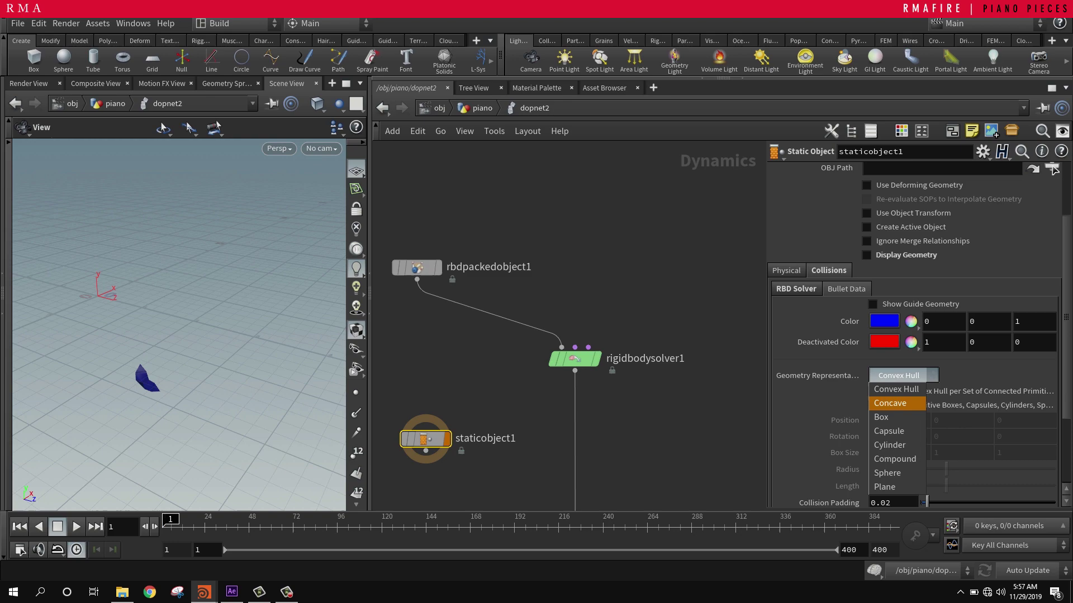
pyautogui.click(890, 403)
pyautogui.click(873, 304)
pyautogui.scroll(5, 179, 324)
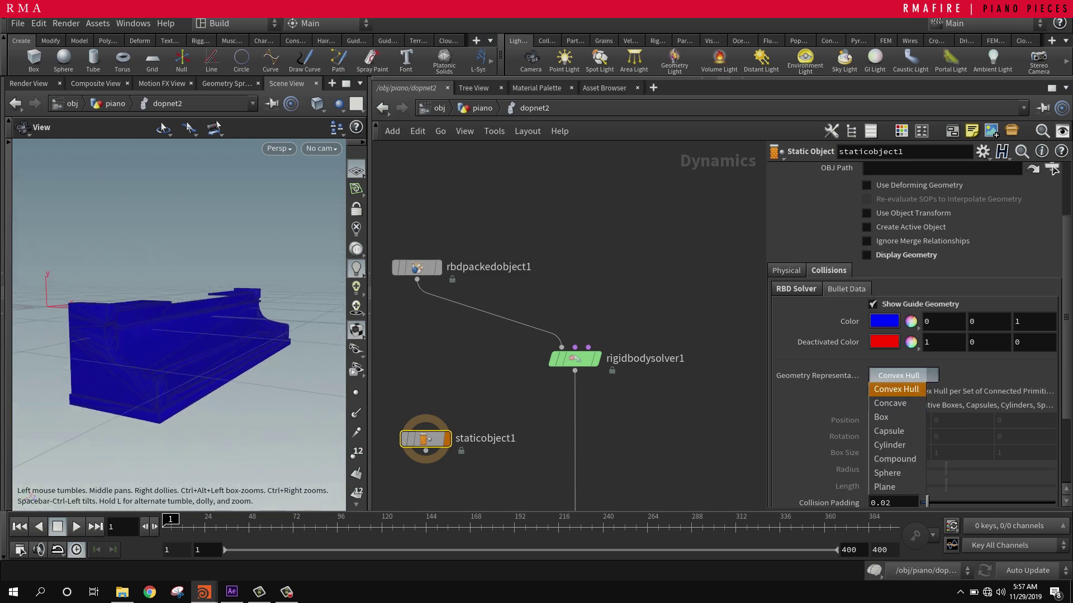
pyautogui.click(889, 403)
# Step: Examine the concave collision shape in an enlarged viewport, hide staticobject1's guide geometry and turn its Display Geometry back on
pyautogui.moveTo(179, 324); pyautogui.dragTo(218, 307)
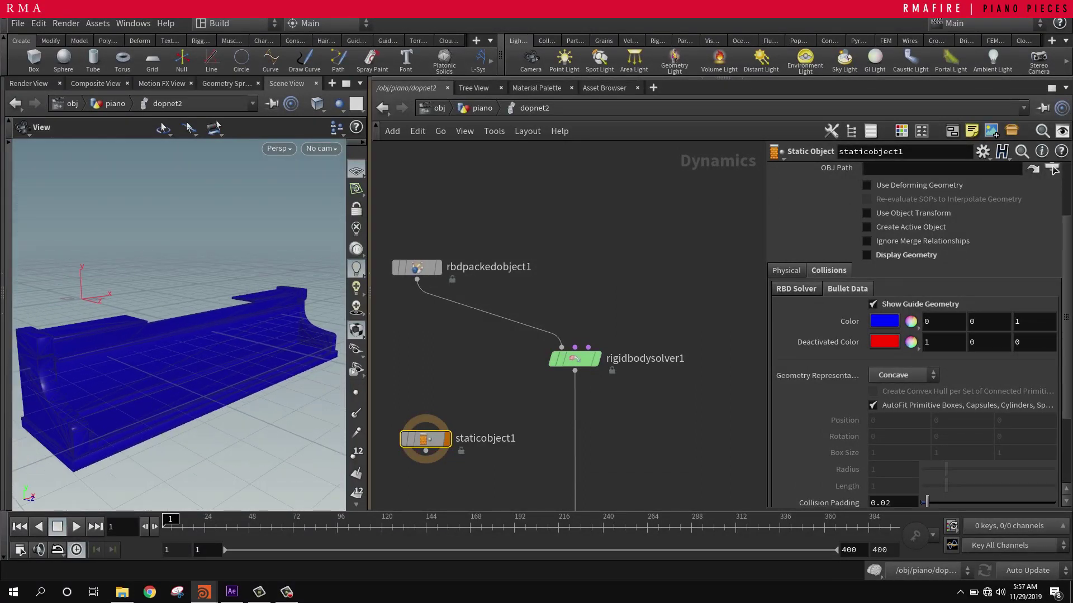
pyautogui.moveTo(369, 293); pyautogui.dragTo(491, 293)
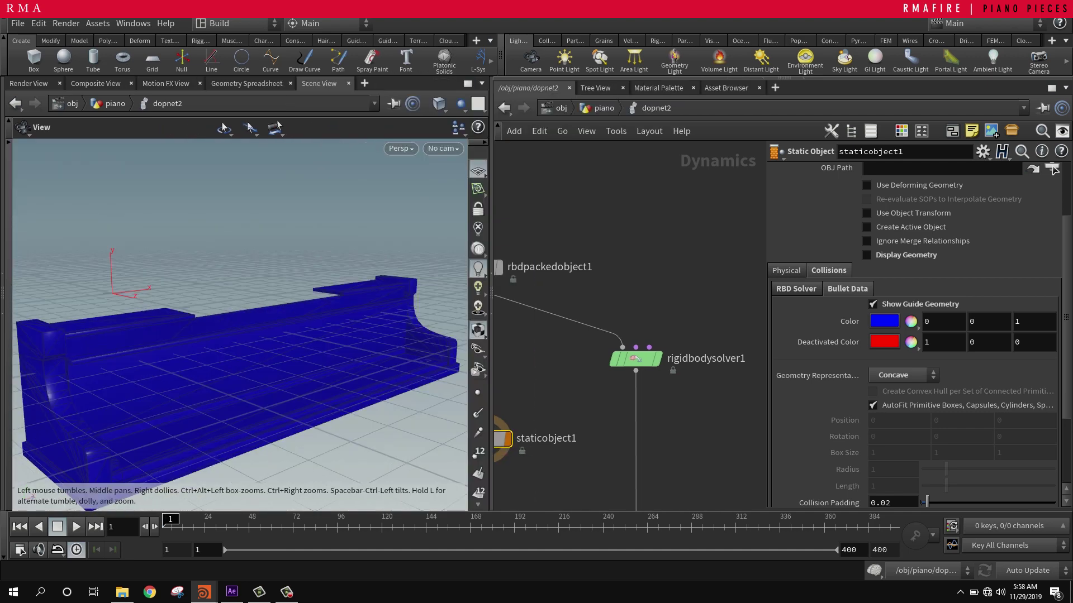
pyautogui.moveTo(240, 347); pyautogui.dragTo(317, 302)
pyautogui.click(902, 375)
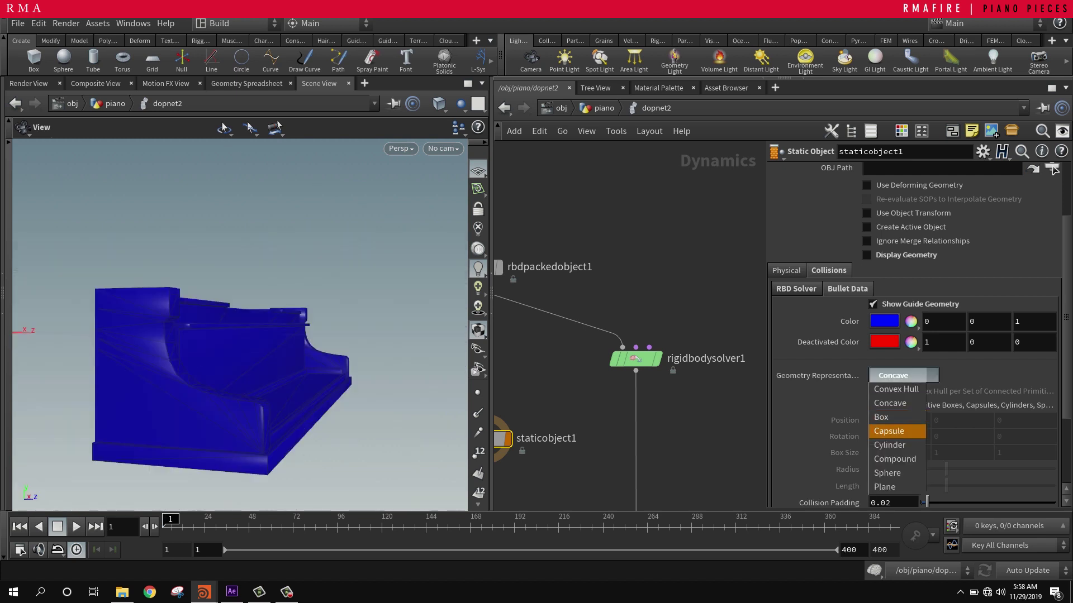
pyautogui.click(897, 376)
# Step: Merge staticobject1 with rigidbodysolver1 through a Merge node above output, with staticobject1 as the first input
pyautogui.scroll(-3, 642, 293)
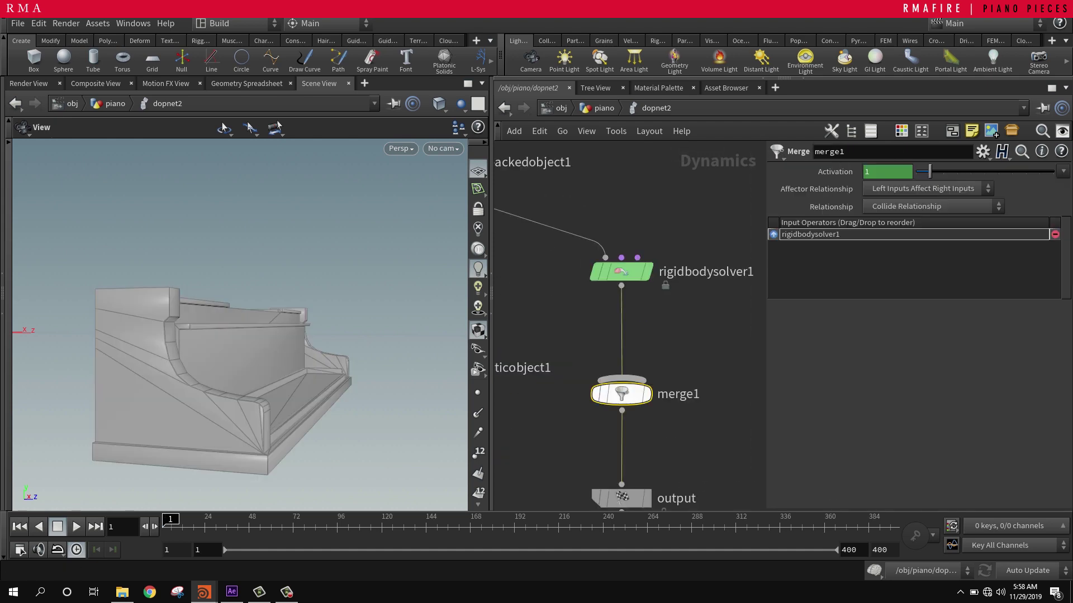
pyautogui.moveTo(622, 394); pyautogui.dragTo(611, 393)
pyautogui.moveTo(611, 410); pyautogui.dragTo(677, 442, button='middle')
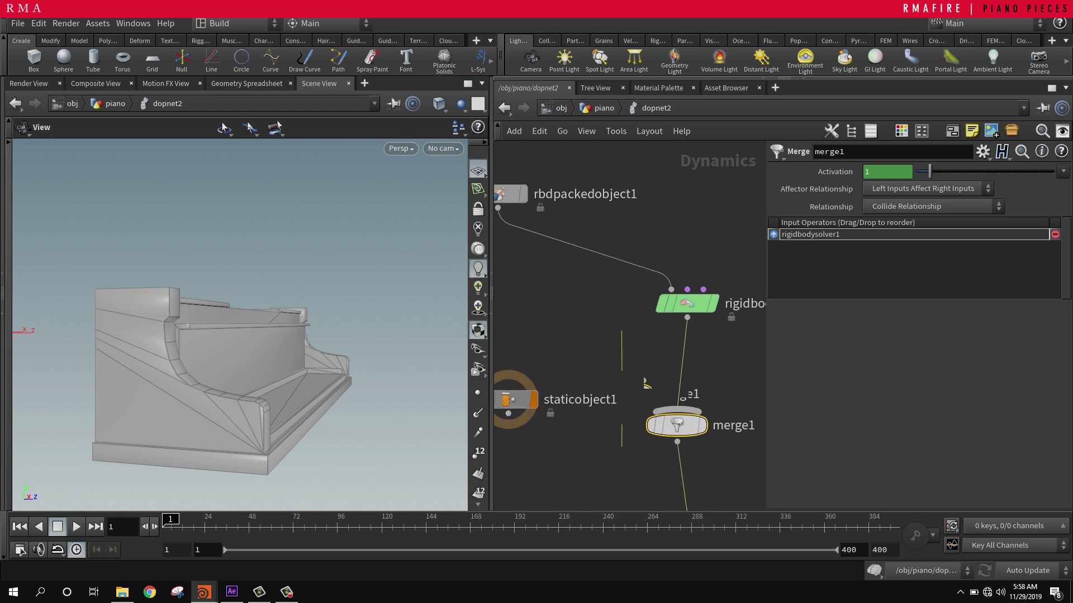
pyautogui.moveTo(508, 400); pyautogui.dragTo(677, 411)
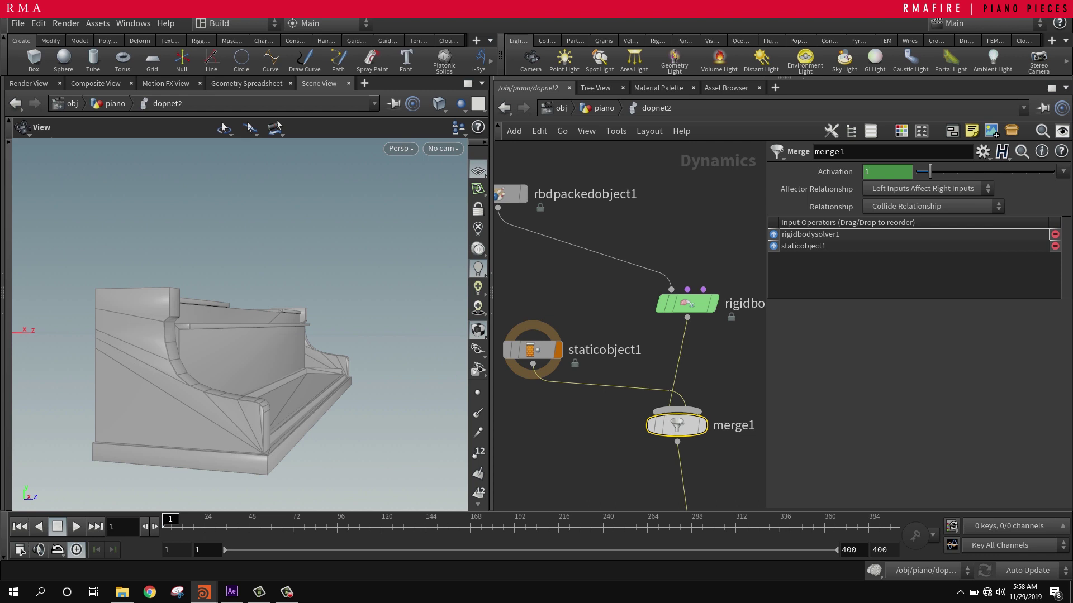
pyautogui.hotkey('shift', 'r')
# Step: Tidy the dopnet2 node layout, display the output node and play the simulation
pyautogui.scroll(-3, 674, 326)
pyautogui.moveTo(674, 325); pyautogui.dragTo(648, 326, button='middle')
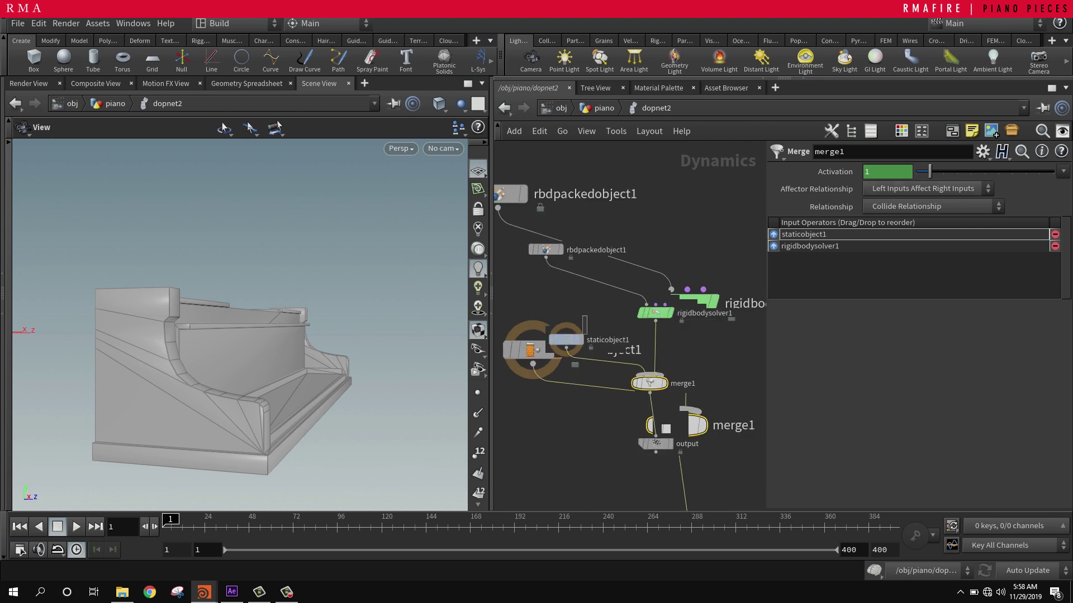
pyautogui.moveTo(584, 321); pyautogui.dragTo(577, 341)
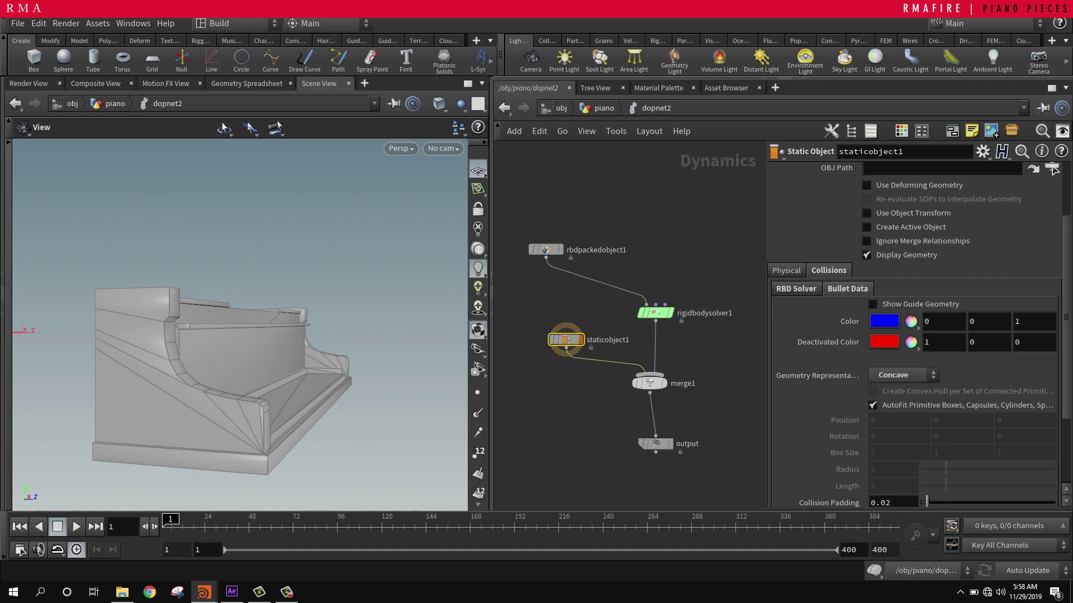
pyautogui.moveTo(546, 250); pyautogui.dragTo(641, 271)
pyautogui.moveTo(655, 444); pyautogui.dragTo(650, 425)
pyautogui.moveTo(313, 335); pyautogui.dragTo(240, 363)
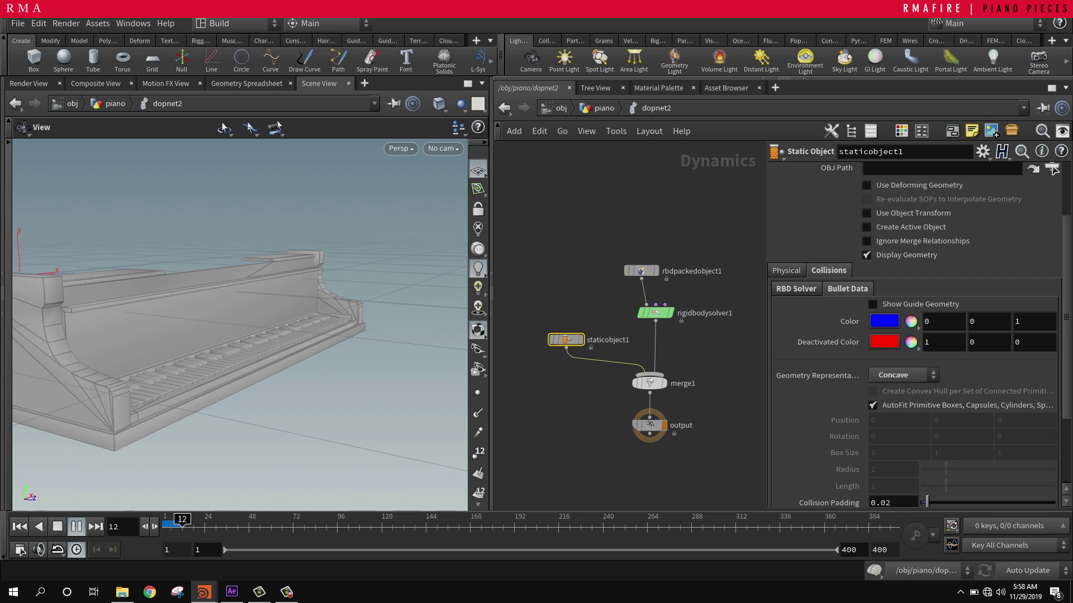
# Step: Rewind to frame 1, add a POP Force node wired into rigidbodysolver1's third input and set its noise Amplitude to 0.85
pyautogui.moveTo(631, 347); pyautogui.dragTo(607, 370, button='middle')
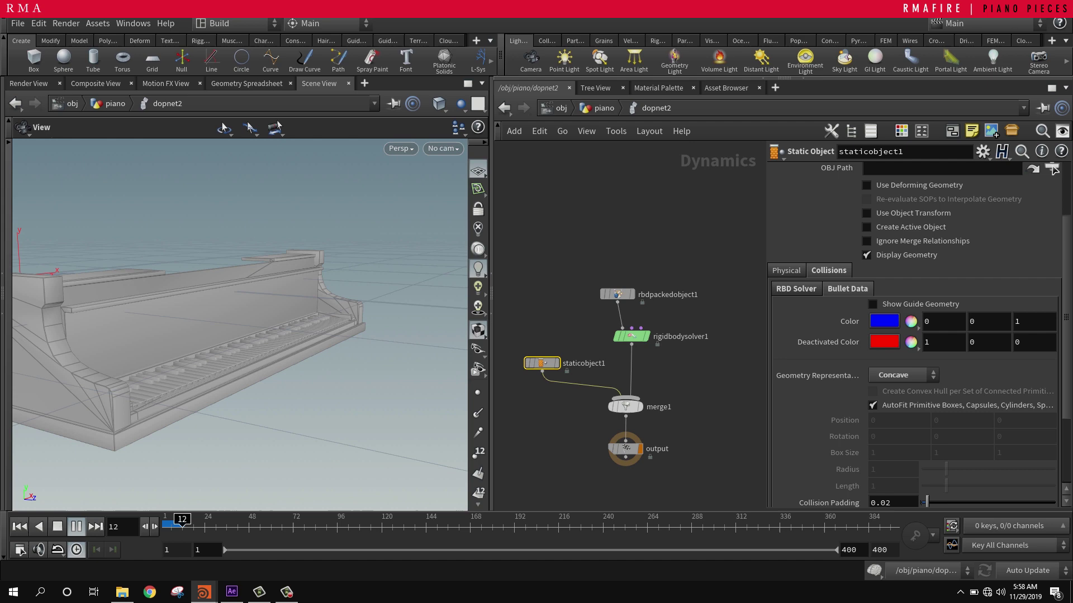
pyautogui.moveTo(617, 294); pyautogui.dragTo(566, 285)
pyautogui.hotkey('ctrl', 'Up')
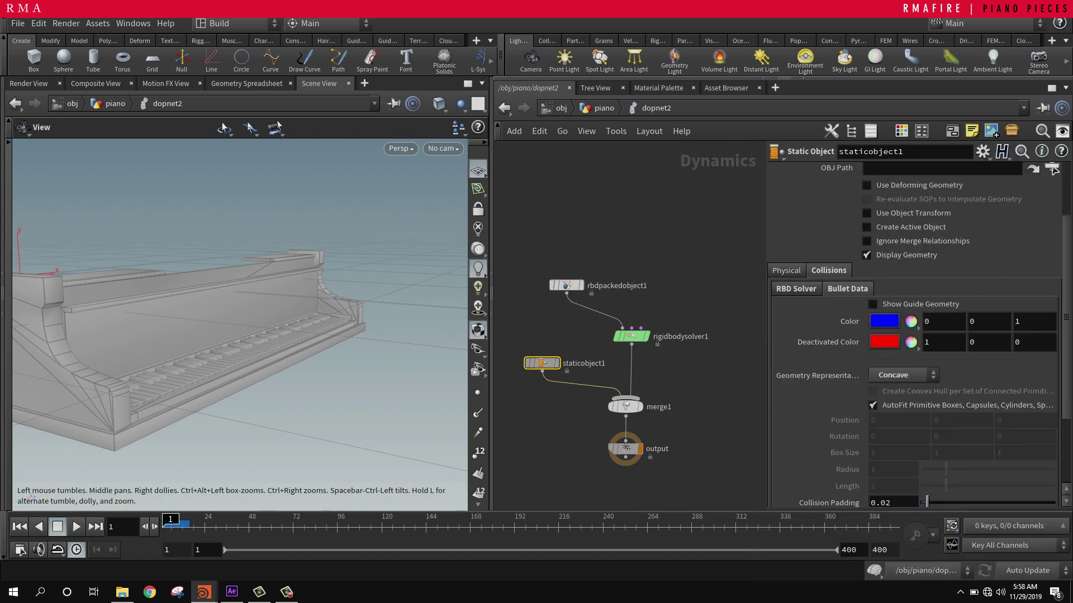
pyautogui.press('Return')
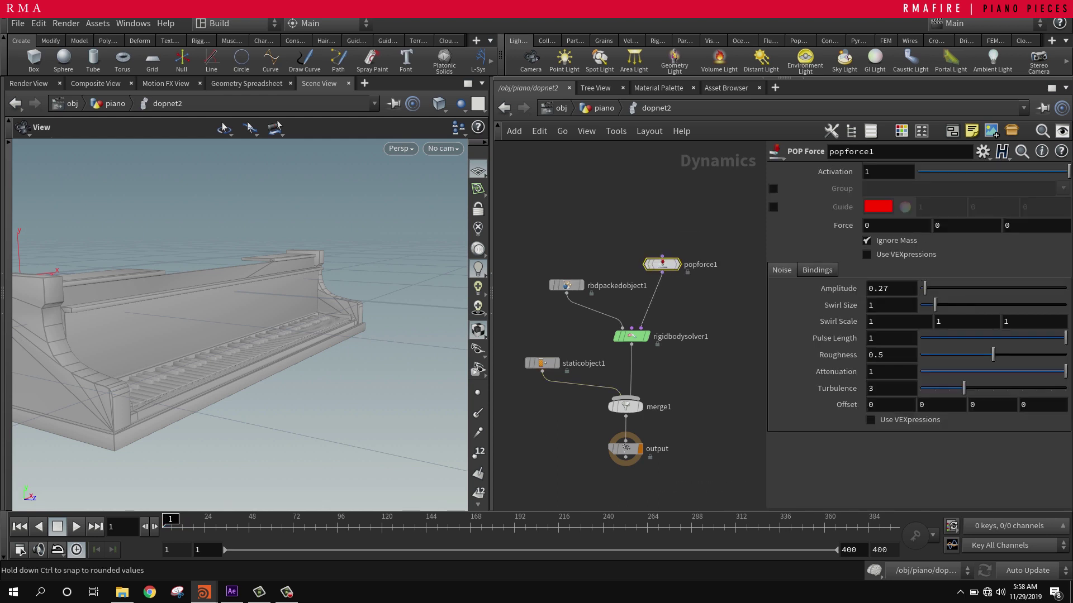
pyautogui.moveTo(924, 288); pyautogui.dragTo(920, 288)
pyautogui.click(641, 328)
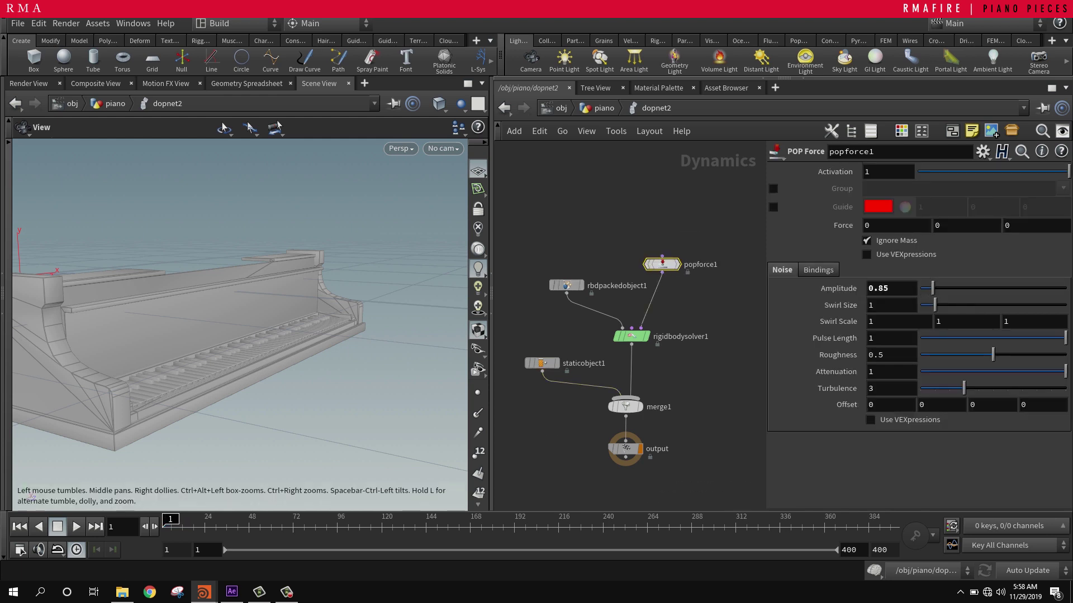
# Step: Play the simulation from frame 1 to about frame 63 and examine how the POP force scatters the piano keys
pyautogui.scroll(3, 240, 335)
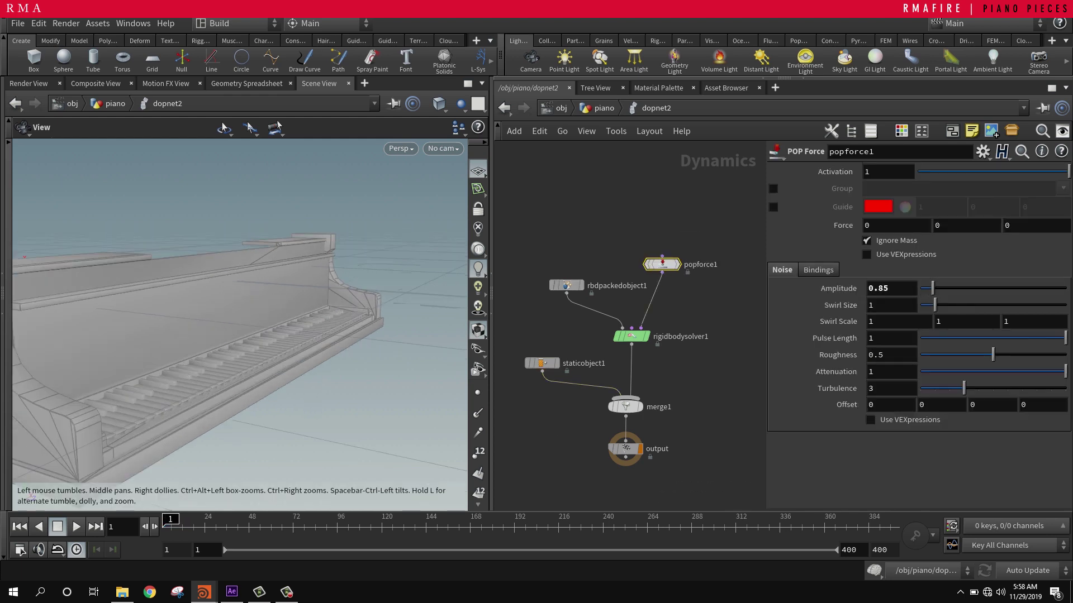
pyautogui.moveTo(240, 335); pyautogui.dragTo(268, 329)
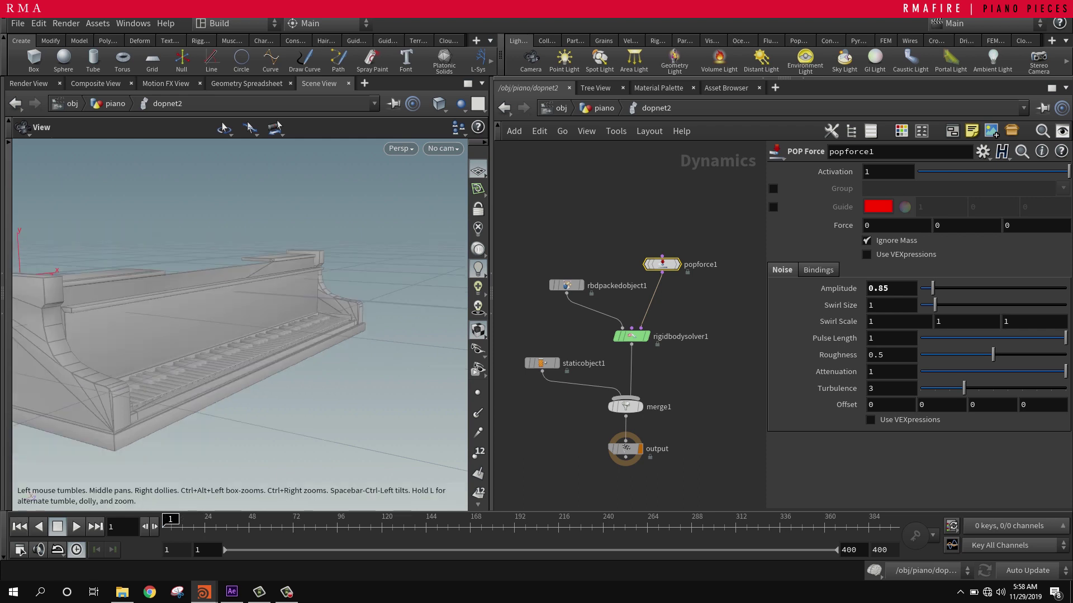
pyautogui.click(77, 526)
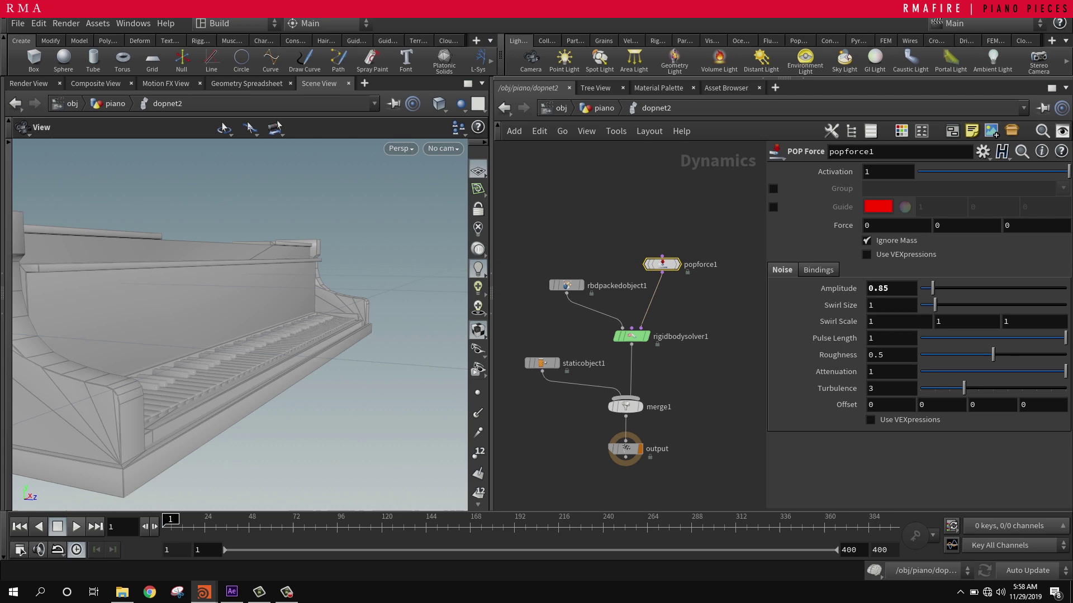
pyautogui.press('Up')
pyautogui.press('Up')
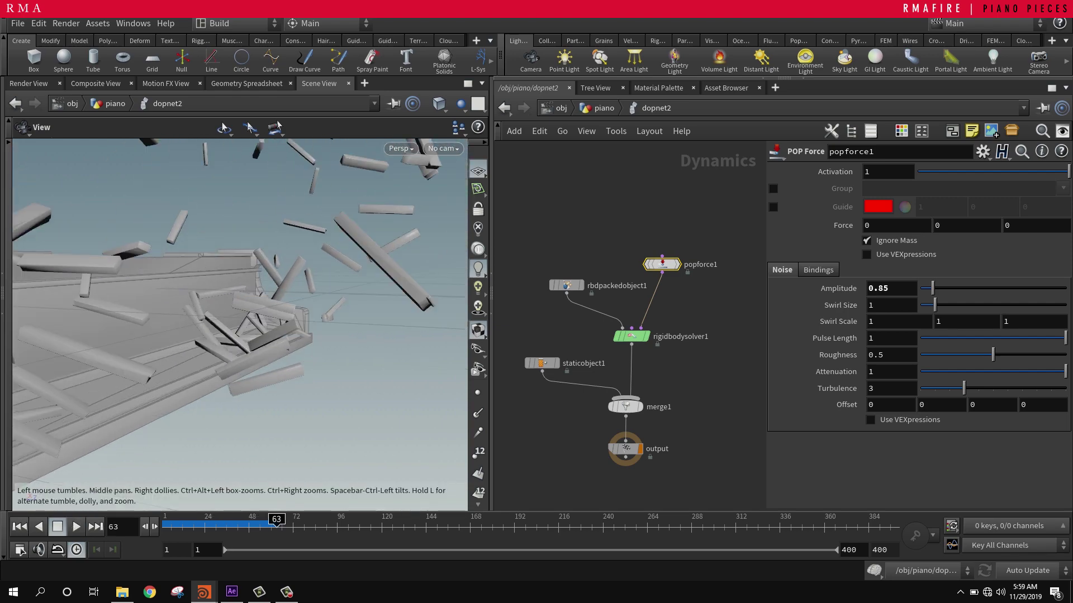
pyautogui.moveTo(369, 258); pyautogui.dragTo(246, 341)
# Step: Move popforce1 farther from the solver and set its noise Amplitude to 0.42 and Swirl Size to 0.88
pyautogui.moveTo(692, 307); pyautogui.dragTo(683, 319, button='middle')
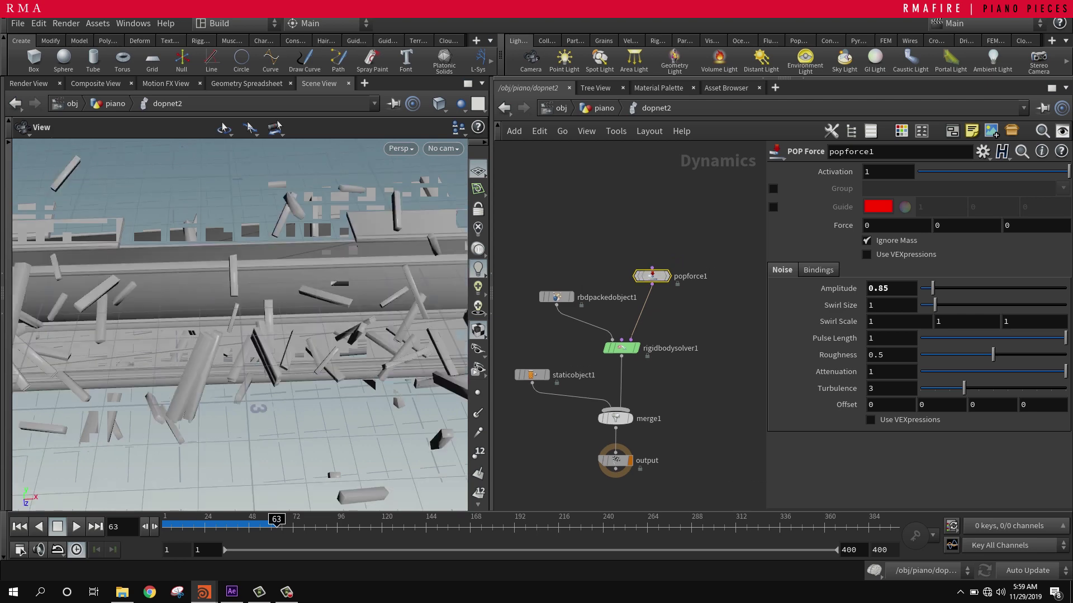
pyautogui.moveTo(652, 276); pyautogui.dragTo(697, 248)
pyautogui.moveTo(675, 322); pyautogui.dragTo(652, 332, button='middle')
pyautogui.scroll(3, 653, 330)
pyautogui.scroll(-3, 707, 307)
pyautogui.scroll(3, 712, 293)
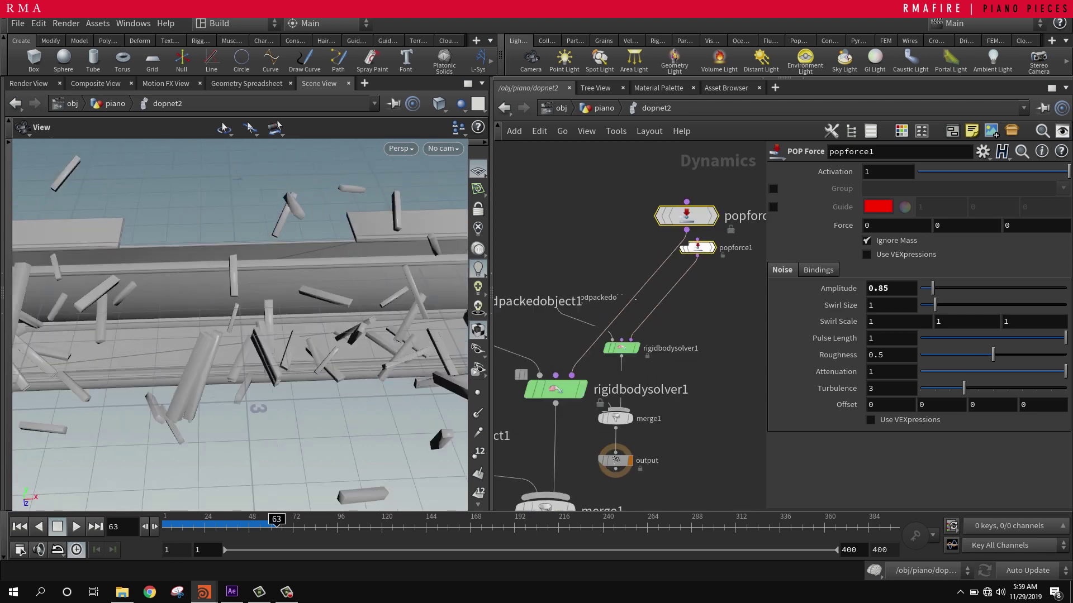
pyautogui.scroll(-3, 713, 291)
pyautogui.scroll(3, 740, 235)
pyautogui.scroll(-3, 741, 236)
pyautogui.scroll(4, 762, 222)
pyautogui.moveTo(711, 214); pyautogui.dragTo(567, 294)
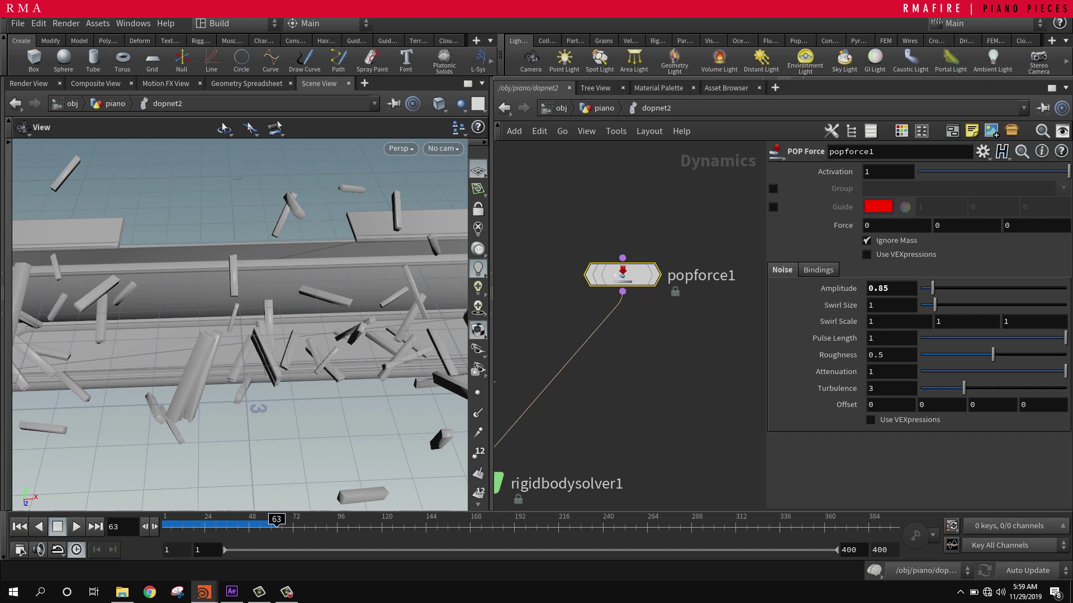
pyautogui.moveTo(931, 288); pyautogui.dragTo(925, 288)
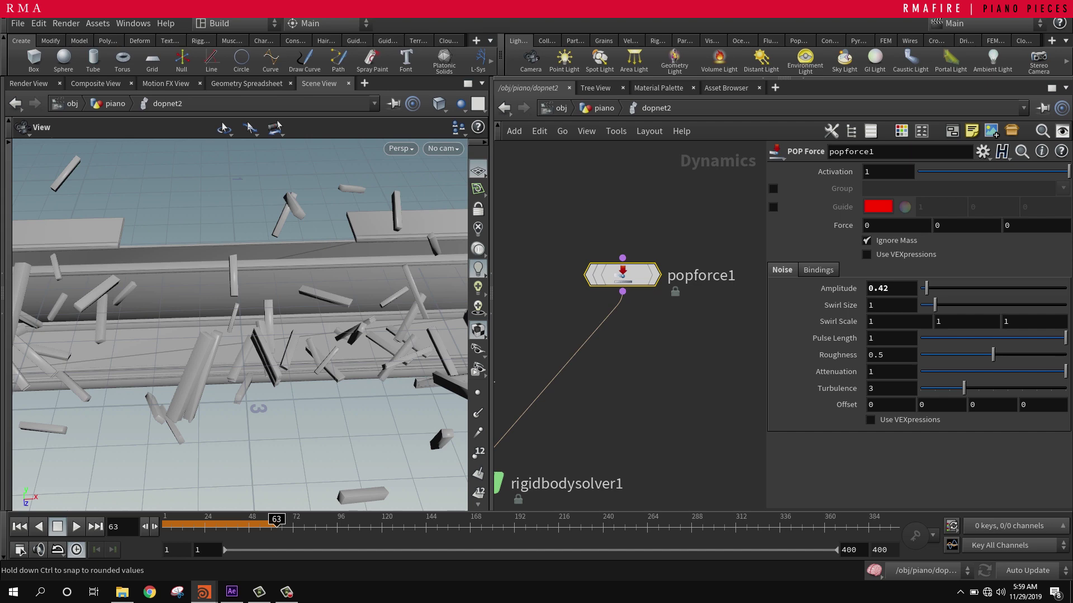
# Step: Insert a POP Drag node between popforce1 and rigidbodysolver1 and set its Air Resistance to 2
pyautogui.press('Tab')
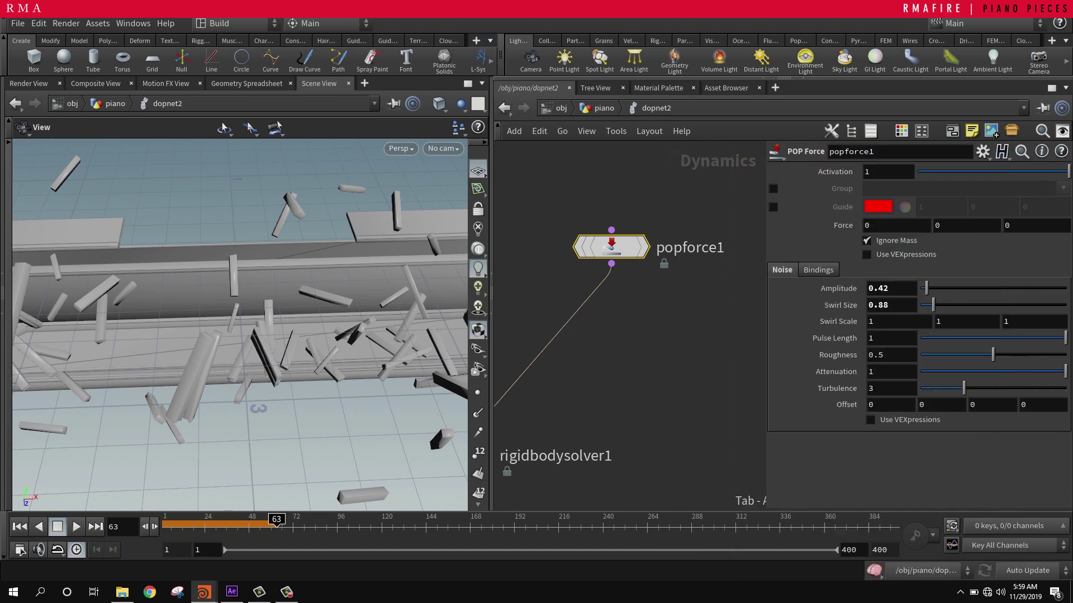
pyautogui.click(577, 317)
pyautogui.moveTo(576, 317); pyautogui.dragTo(616, 318)
pyautogui.doubleClick(878, 241)
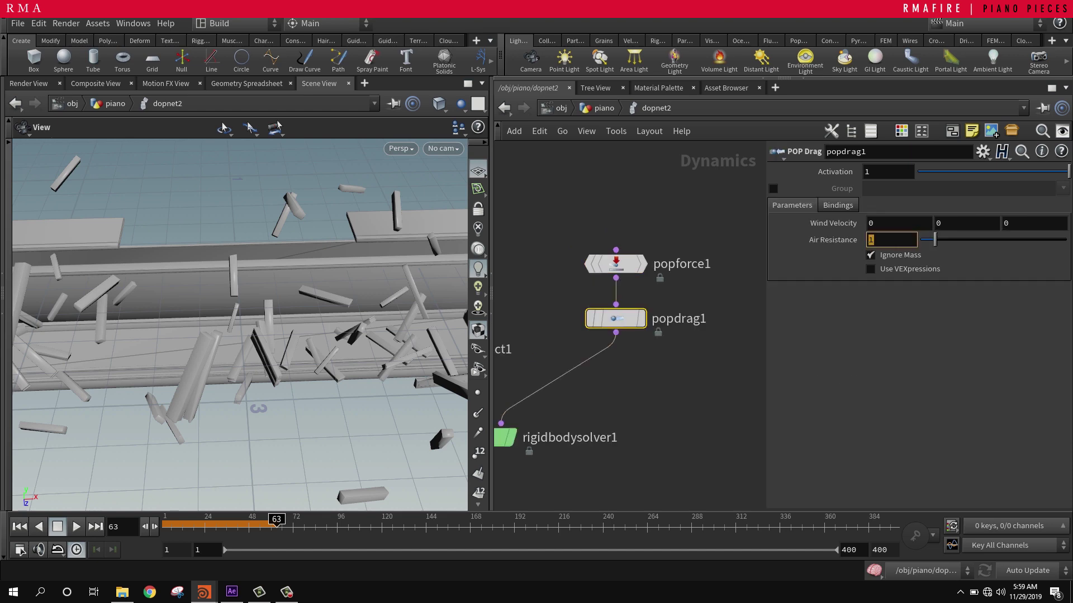
pyautogui.press('Return')
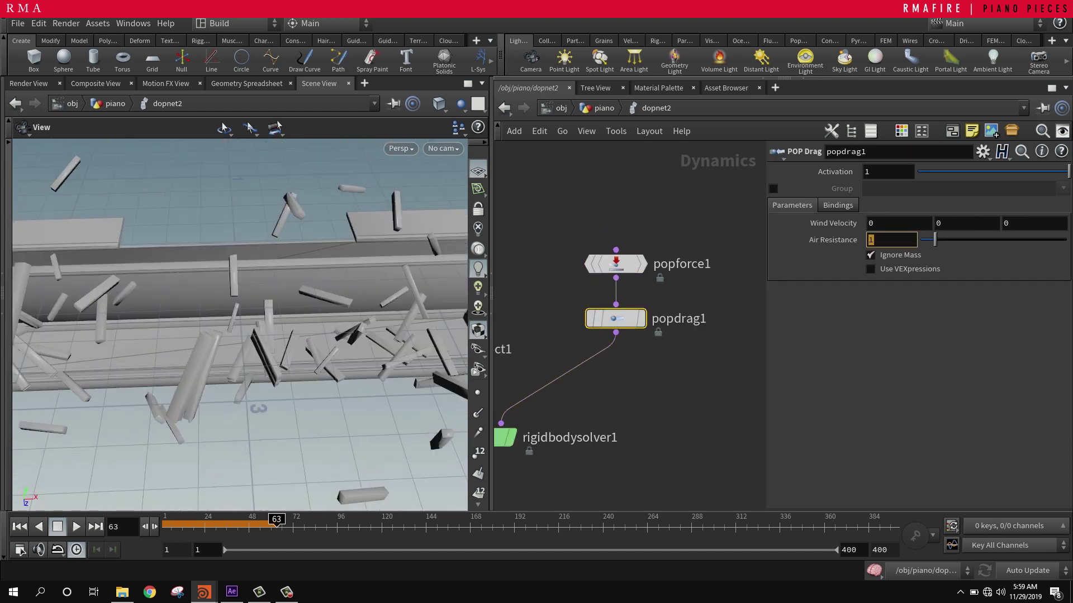
# Step: Rewind and replay the simulation to about frame 141, examining the keys' motion with drag from close up
pyautogui.scroll(-5, 240, 324)
pyautogui.click(20, 527)
pyautogui.scroll(5, 240, 324)
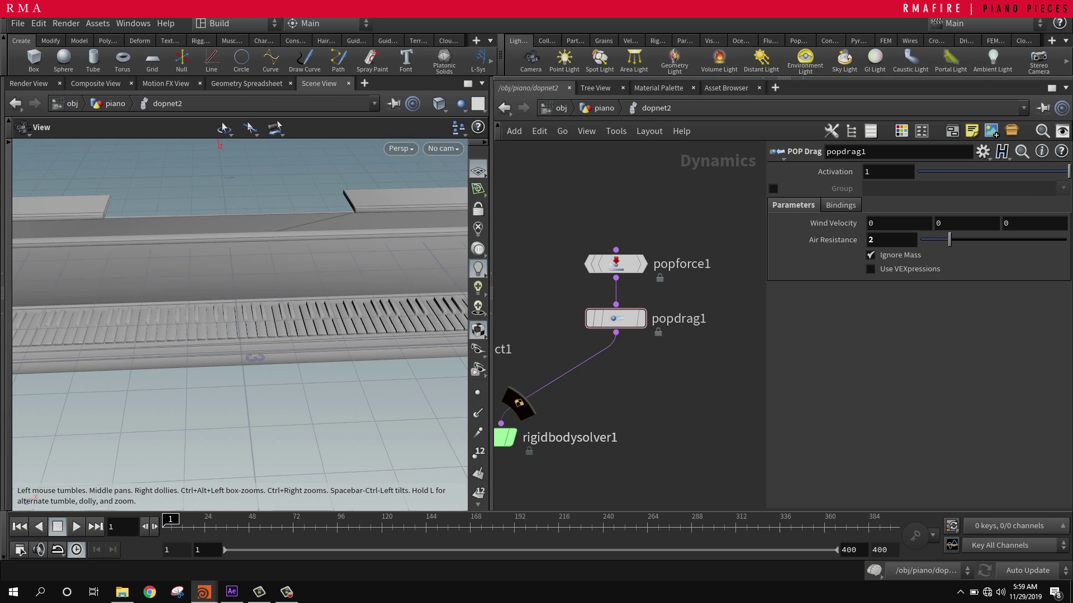
pyautogui.click(76, 526)
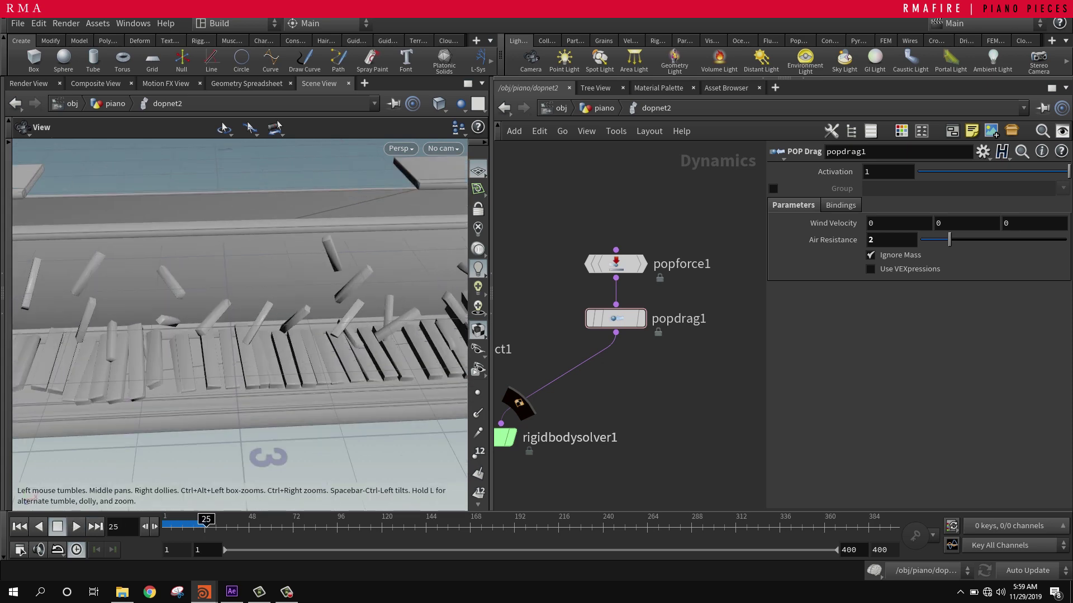
pyautogui.moveTo(190, 324); pyautogui.dragTo(312, 329)
pyautogui.scroll(4, 240, 324)
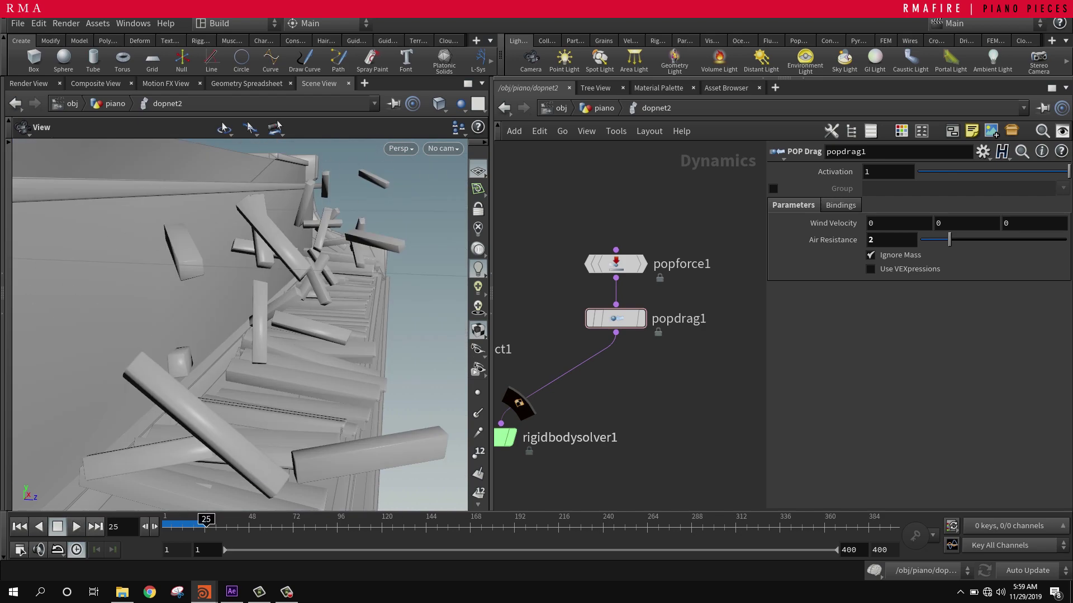
pyautogui.press('Up')
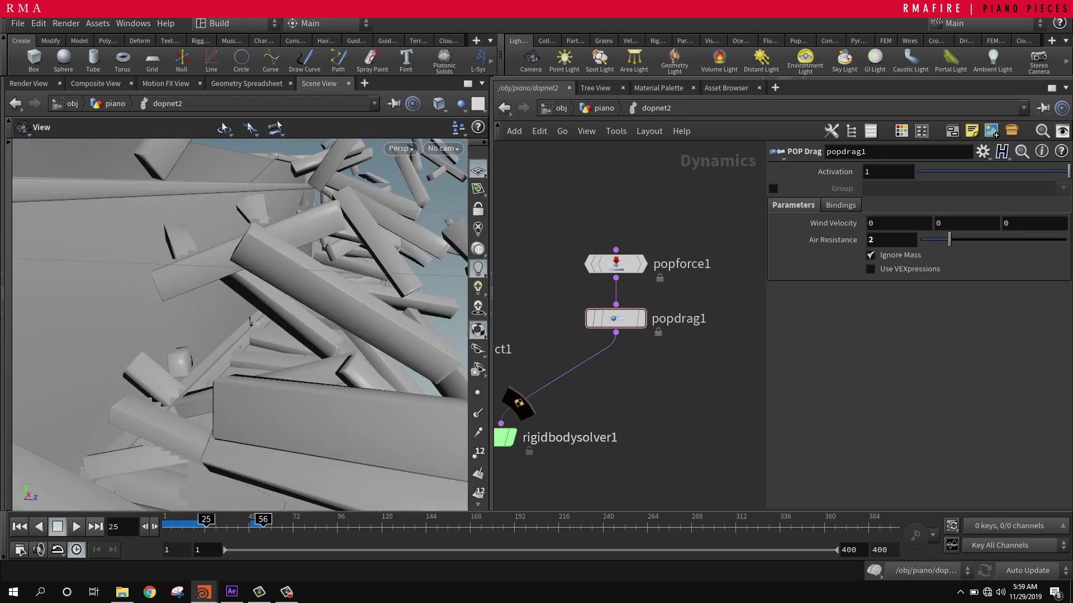
pyautogui.press('Up')
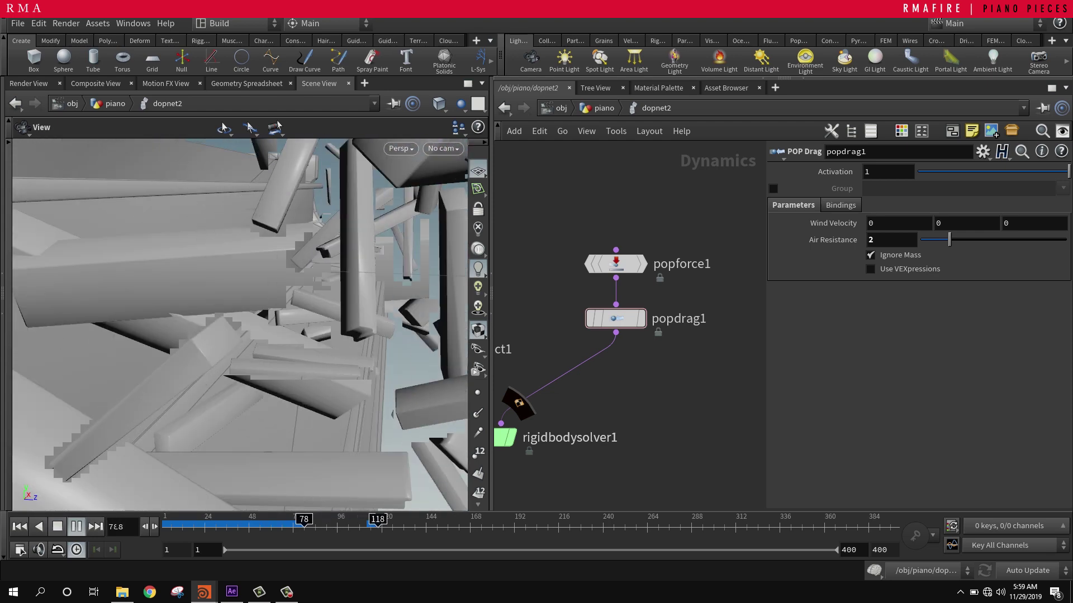
pyautogui.press('Up')
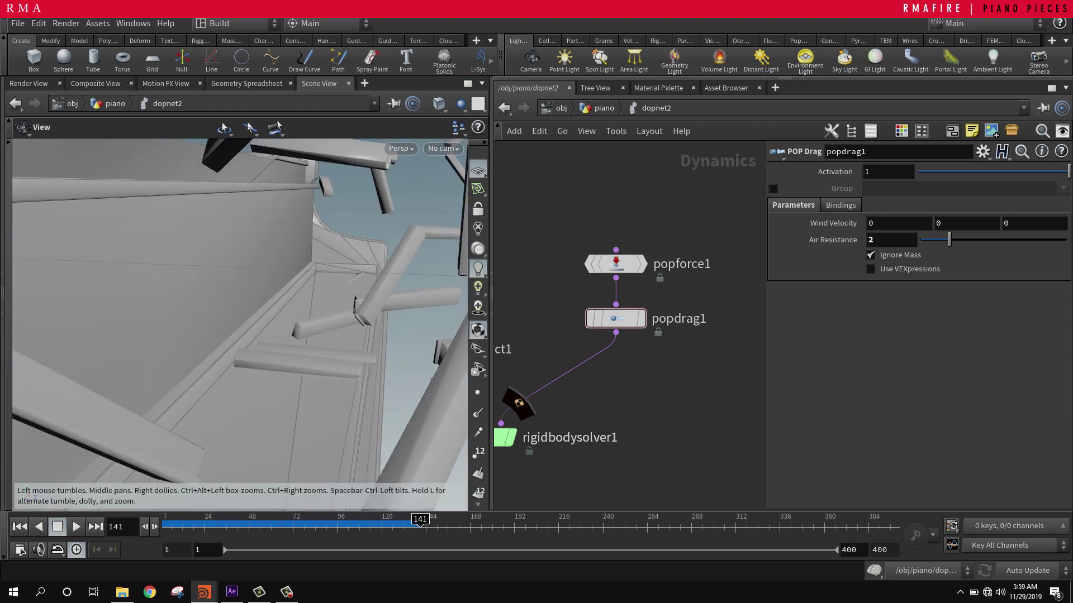
# Step: Scrub through the cached simulation frames and inspect the key collisions with the piano body from several angles
pyautogui.moveTo(241, 291); pyautogui.dragTo(241, 372)
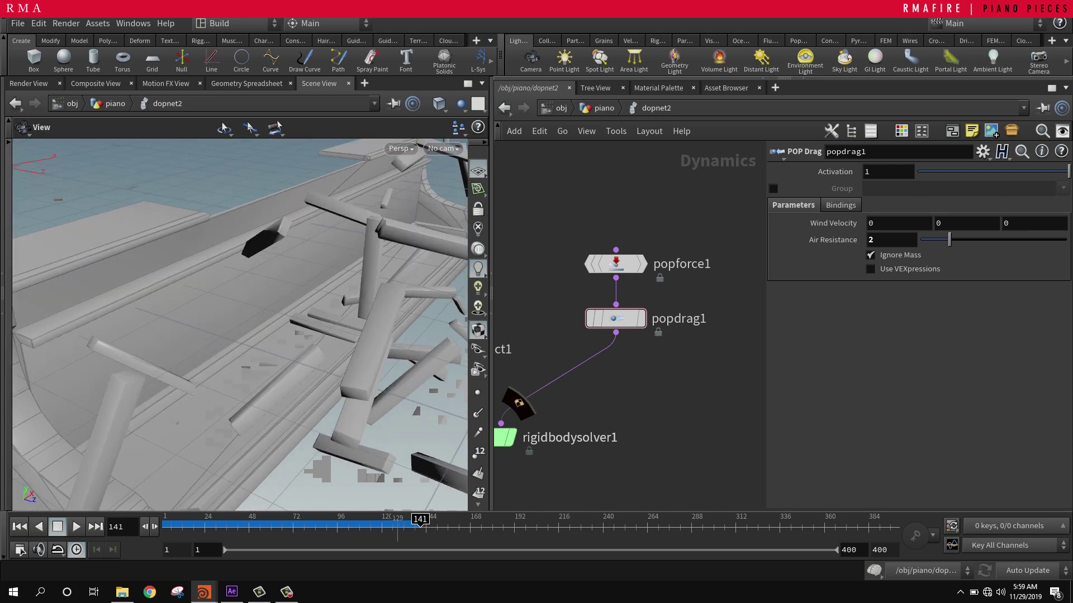
pyautogui.moveTo(341, 526); pyautogui.dragTo(276, 526)
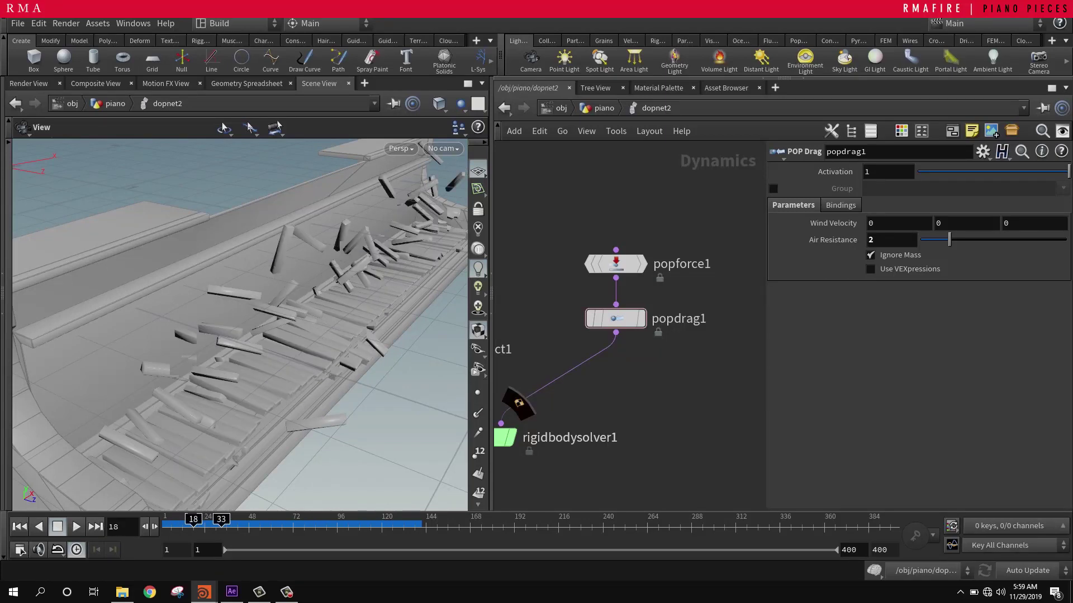
pyautogui.moveTo(194, 526); pyautogui.dragTo(203, 525)
pyautogui.moveTo(224, 358); pyautogui.dragTo(313, 312)
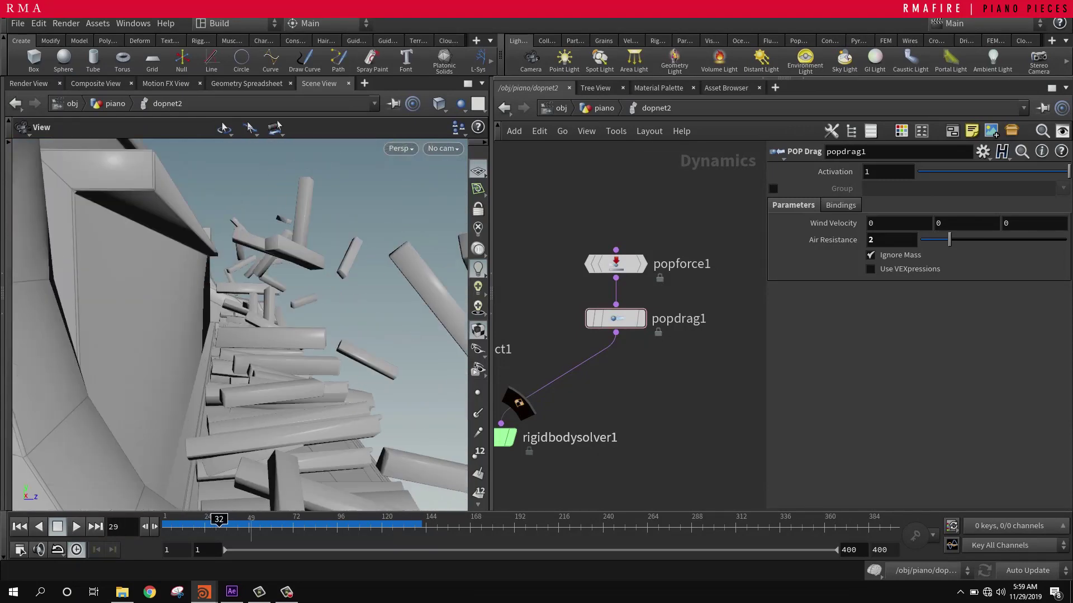
pyautogui.moveTo(219, 525); pyautogui.dragTo(210, 526)
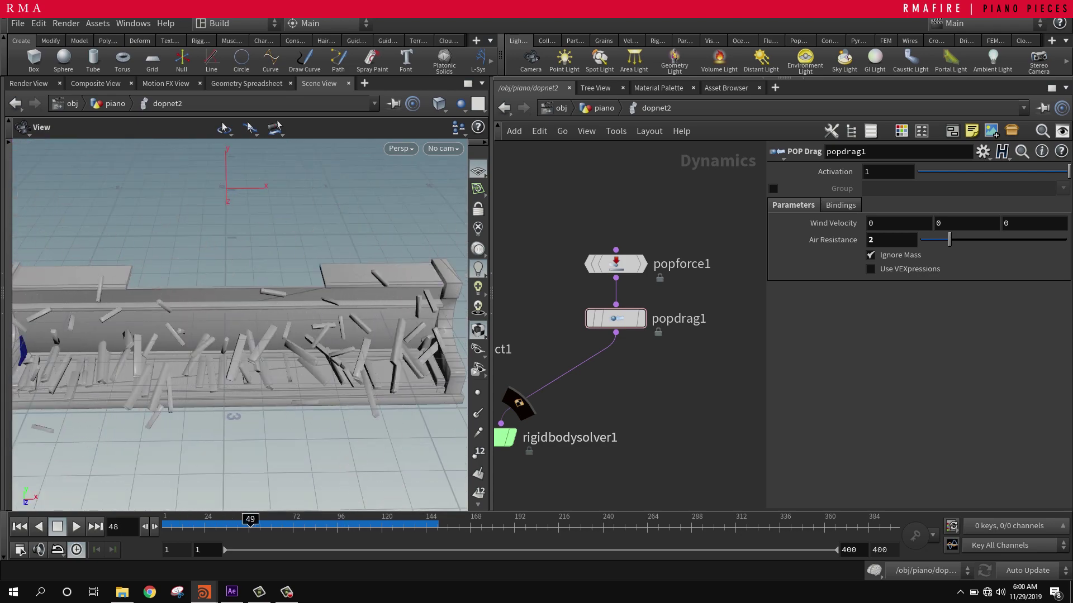
pyautogui.moveTo(310, 526); pyautogui.dragTo(284, 526)
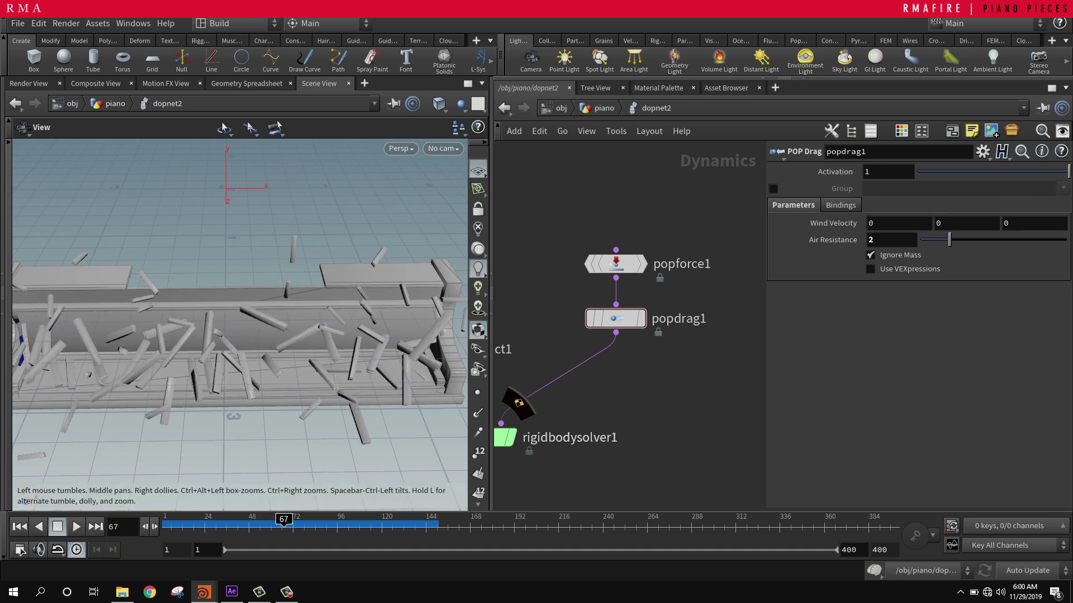
# Step: Return to the piano network and limit dopnet2's merged object to rbdpackedobject1 so it outputs only the keys
pyautogui.moveTo(257, 357); pyautogui.dragTo(261, 362)
pyautogui.press('u')
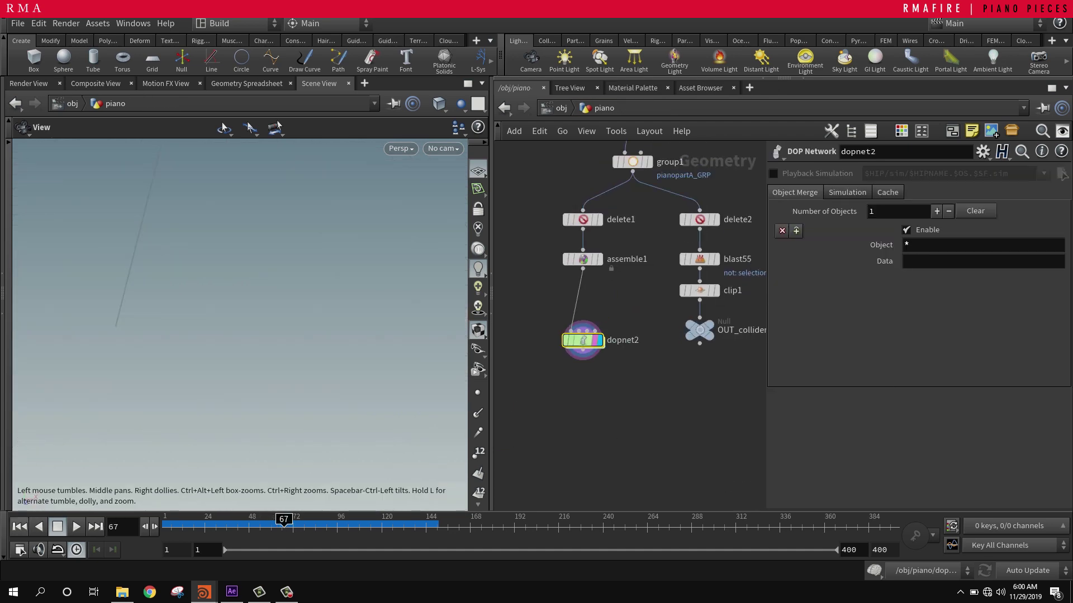
pyautogui.moveTo(626, 391); pyautogui.dragTo(643, 360, button='middle')
pyautogui.hotkey('space', 'g')
pyautogui.moveTo(245, 279); pyautogui.dragTo(231, 341, button='middle')
pyautogui.scroll(8, 240, 324)
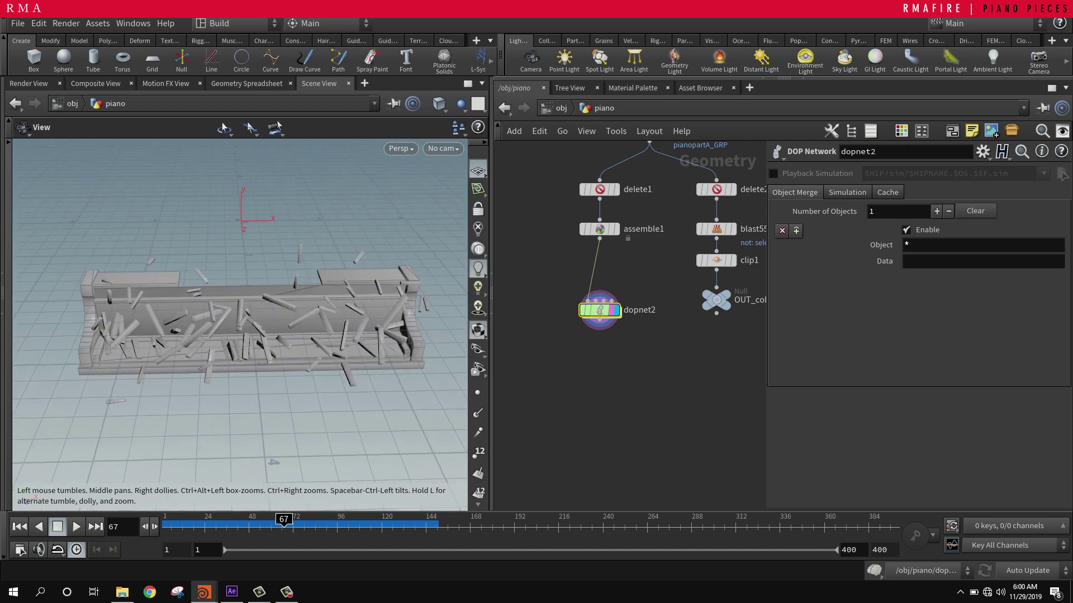
pyautogui.scroll(5, 241, 324)
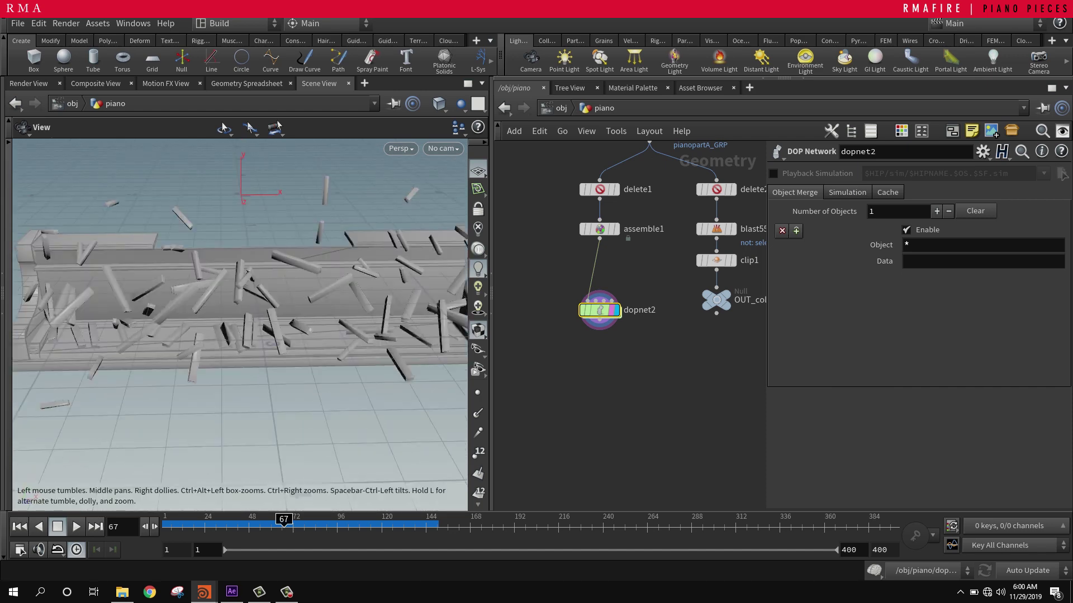
pyautogui.doubleClick(600, 311)
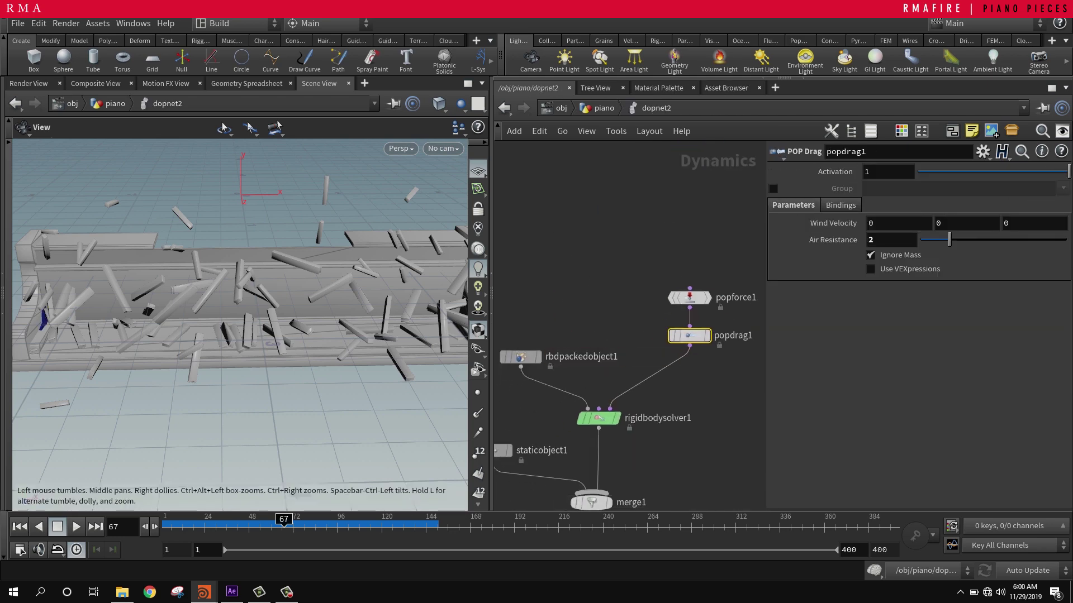
pyautogui.press('u')
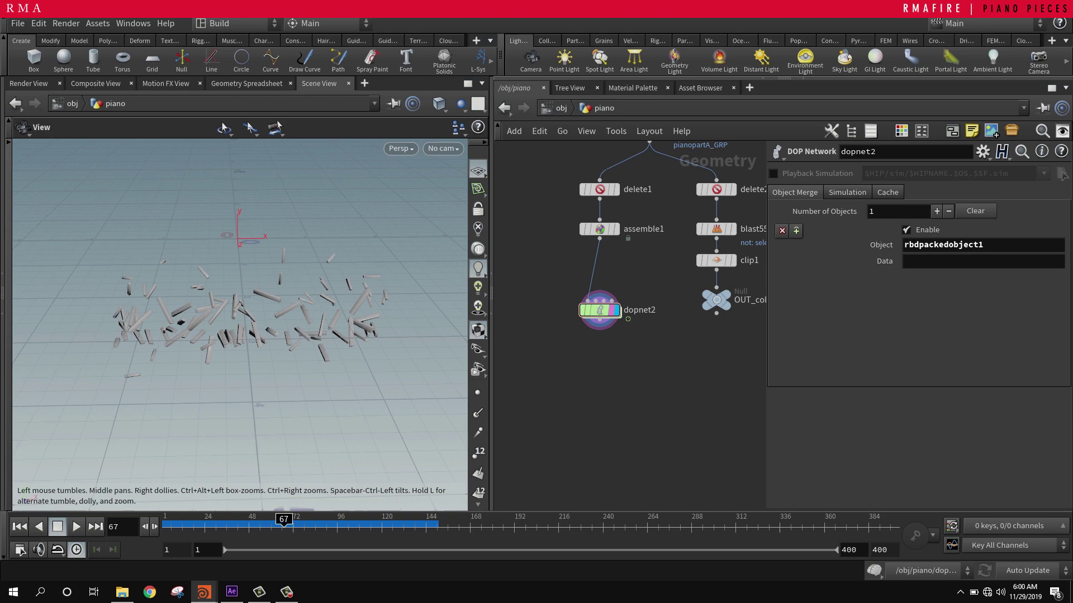
pyautogui.moveTo(223, 324); pyautogui.dragTo(285, 296)
pyautogui.scroll(5, 240, 324)
# Step: Add a Merge node below dopnet2 and connect the simulated keys and the remaining piano geometry to it
pyautogui.press('Tab')
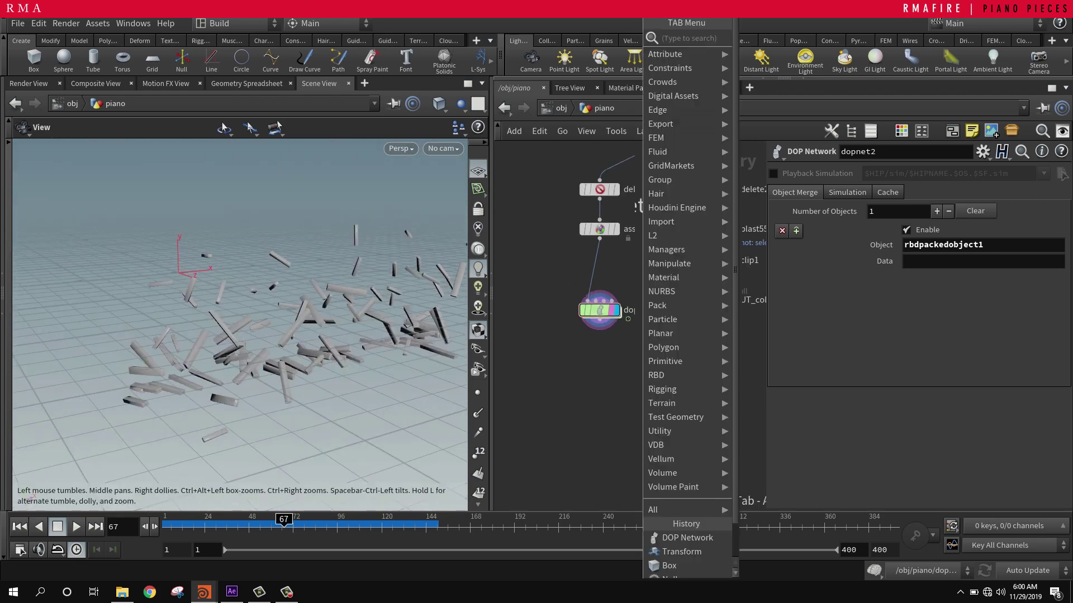
pyautogui.write('merge')
pyautogui.press('Return')
pyautogui.click(642, 337)
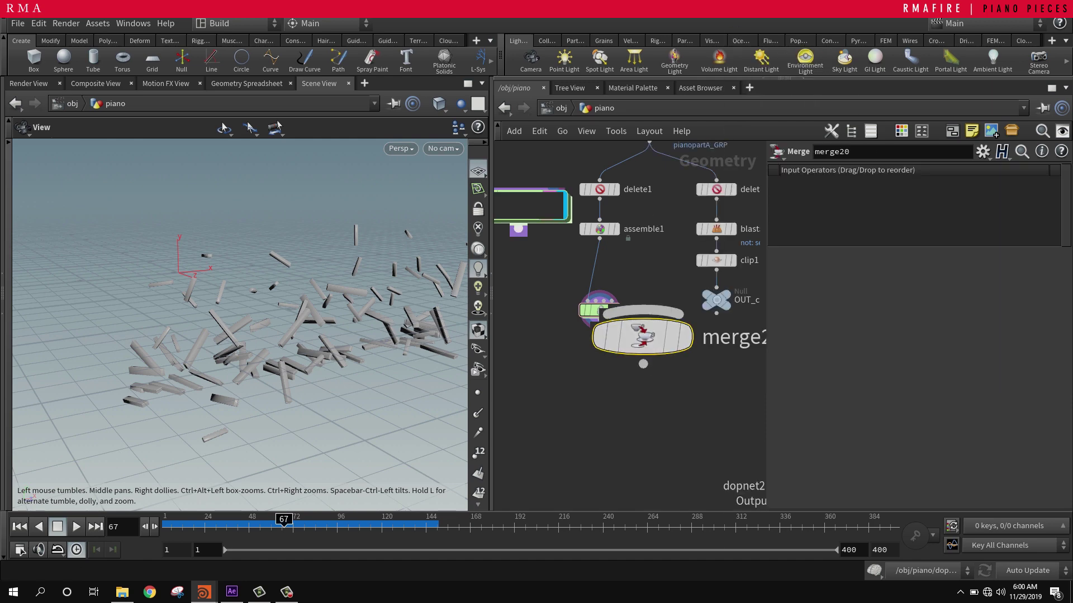
pyautogui.moveTo(518, 228); pyautogui.dragTo(642, 313)
pyautogui.moveTo(659, 251); pyautogui.dragTo(580, 430, button='middle')
pyautogui.moveTo(728, 392); pyautogui.dragTo(563, 490)
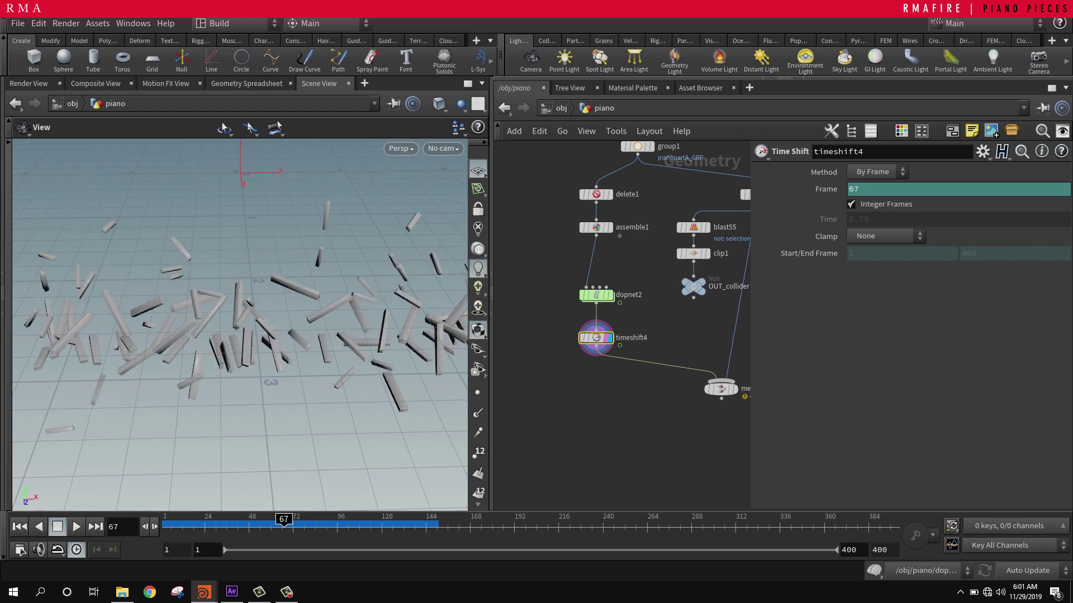
# Step: Replace timeshift4's Frame channel with keyframes: 100 at frame 1 and 1 at frame 100
pyautogui.moveTo(284, 527); pyautogui.dragTo(335, 527)
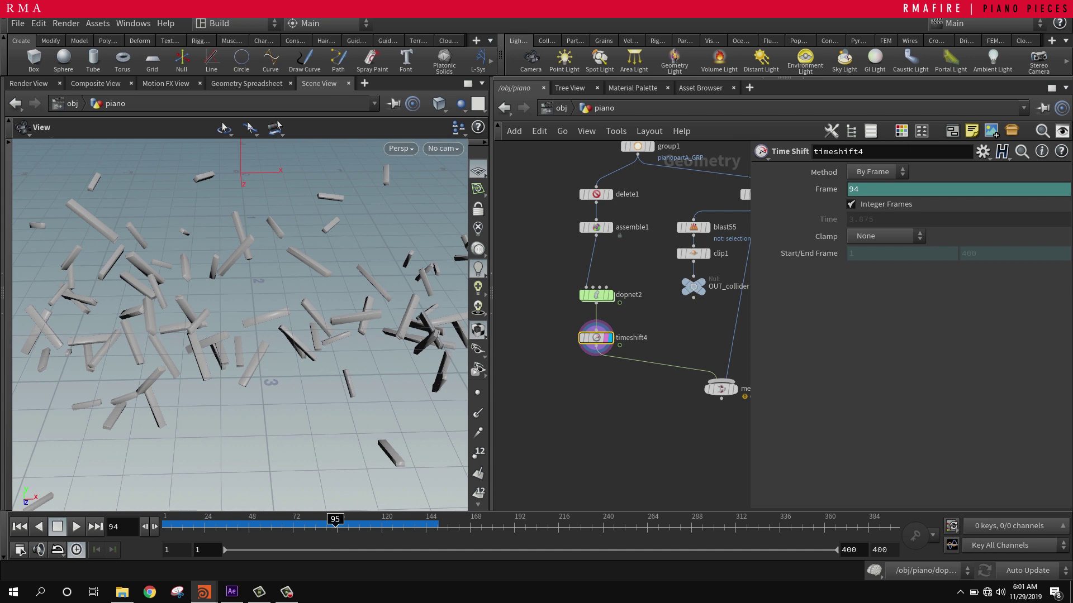
pyautogui.rightClick(823, 192)
pyautogui.click(855, 353)
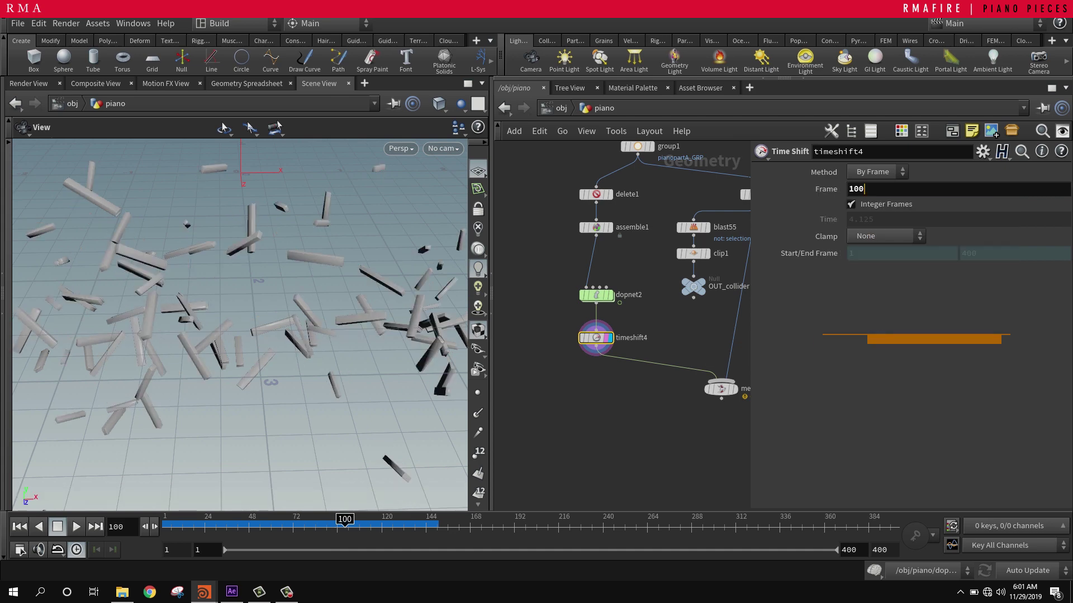
pyautogui.rightClick(821, 190)
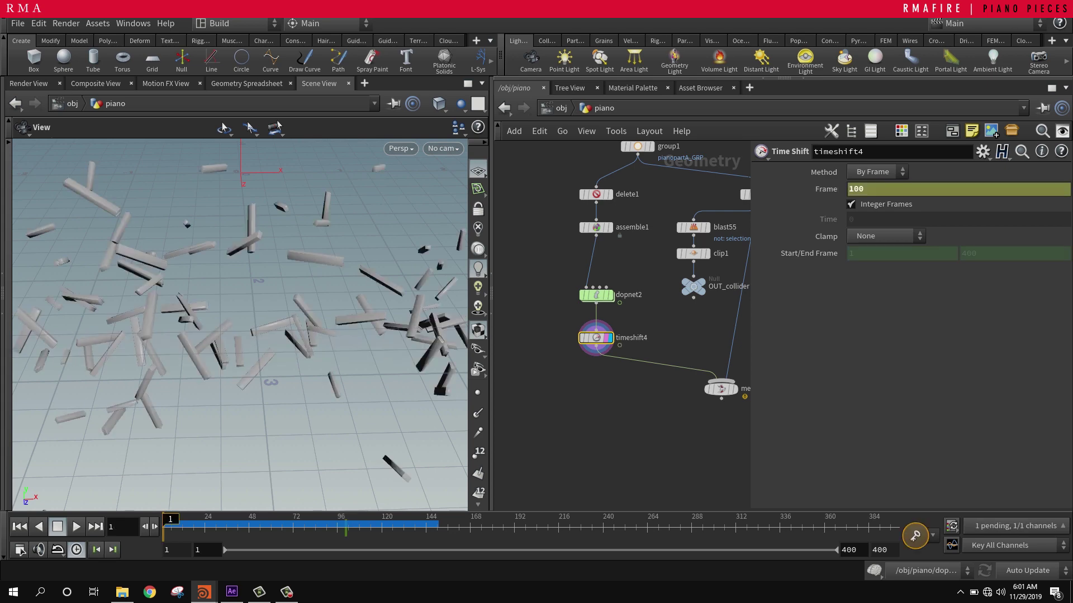
# Step: Open an Animation Editor pane, straighten timeshift4's frame curve into a linear ramp between its keys, and return to the network
pyautogui.click(749, 88)
pyautogui.click(889, 249)
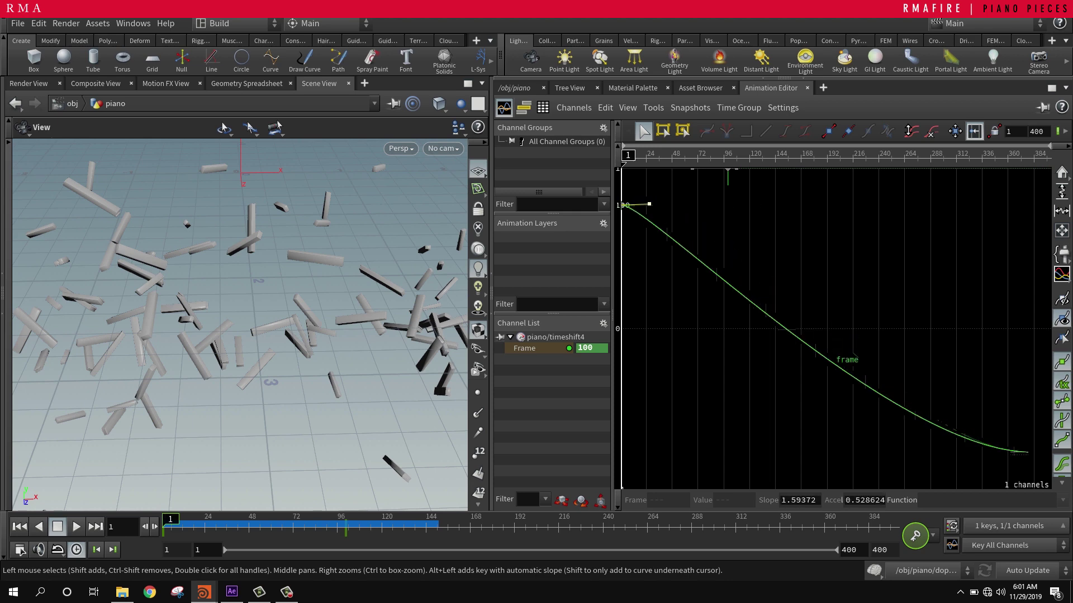
pyautogui.moveTo(952, 453); pyautogui.dragTo(1019, 454)
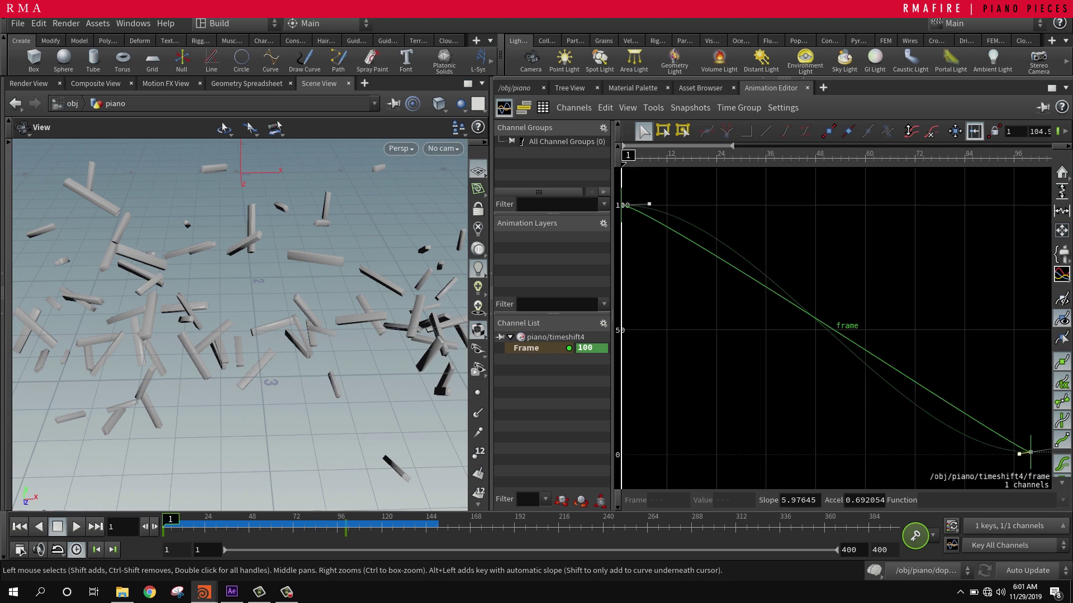
pyautogui.click(515, 87)
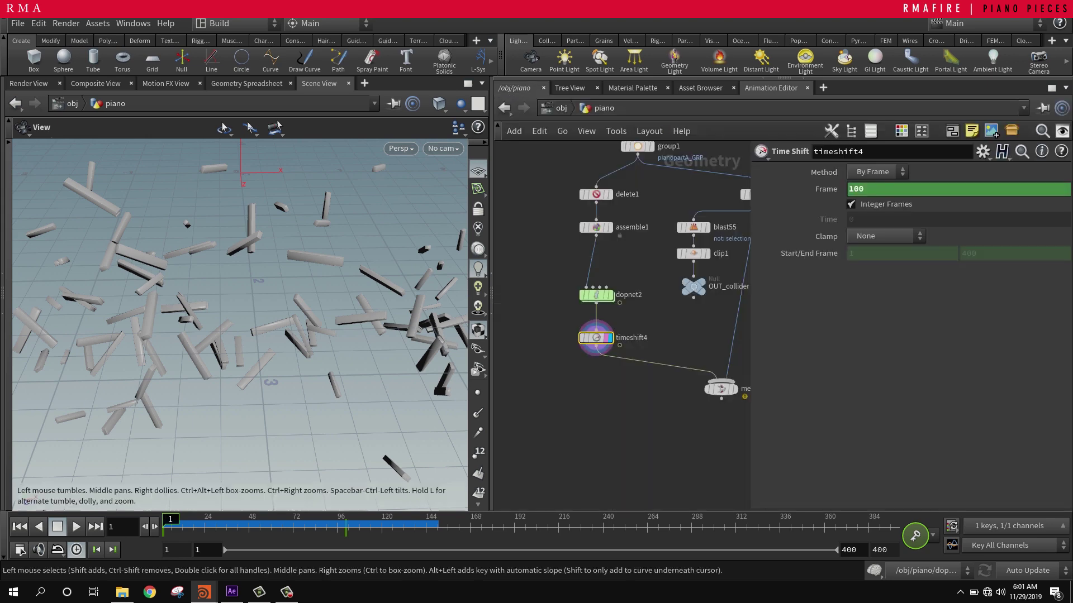
# Step: Scrub the reversed key motion, display the merged piano, and play the animation from frame 1 past frame 100
pyautogui.moveTo(166, 527); pyautogui.dragTo(271, 527)
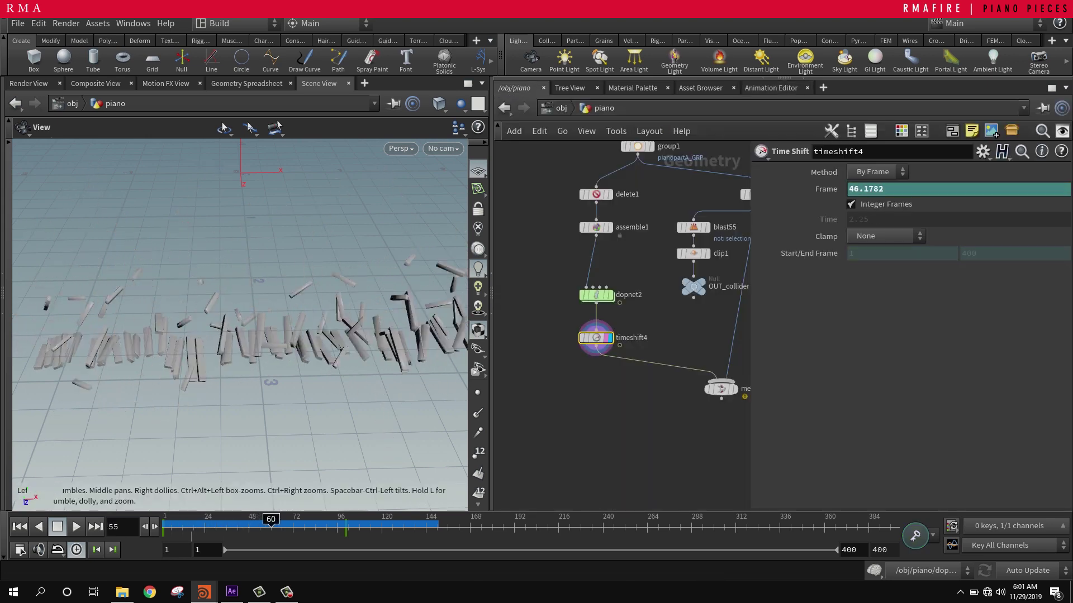
pyautogui.click(734, 389)
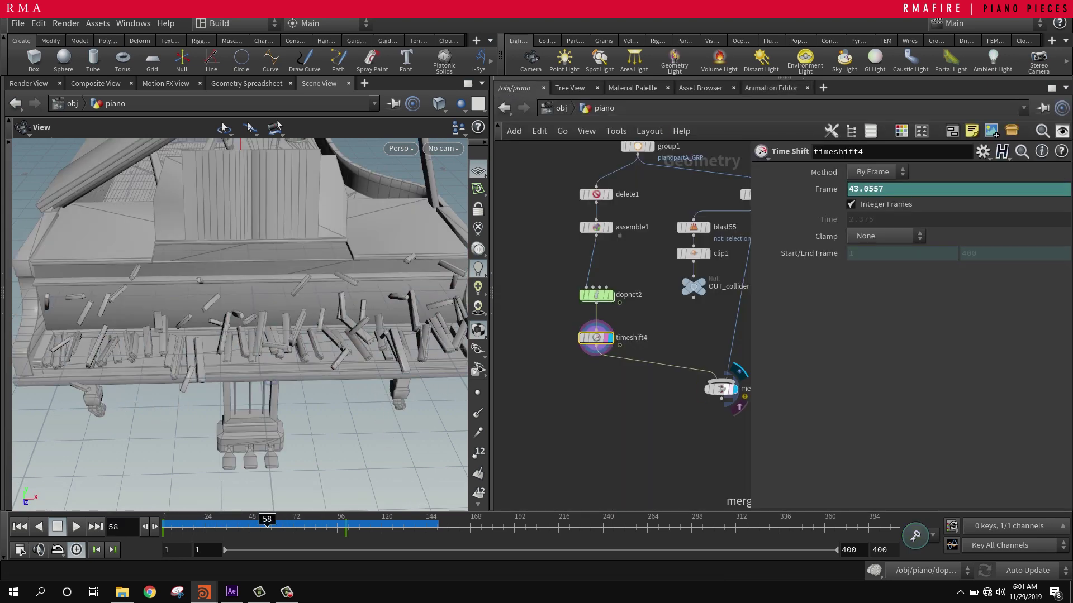
pyautogui.moveTo(252, 313); pyautogui.dragTo(251, 374)
pyautogui.moveTo(251, 335); pyautogui.dragTo(290, 374, button='right')
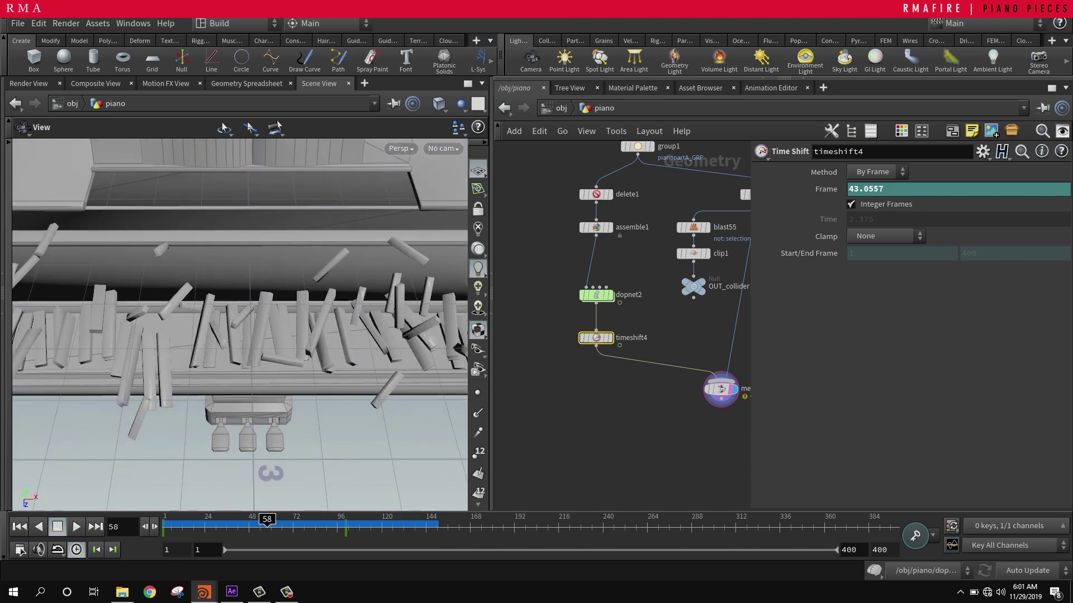
pyautogui.moveTo(272, 525); pyautogui.dragTo(164, 526)
pyautogui.click(76, 527)
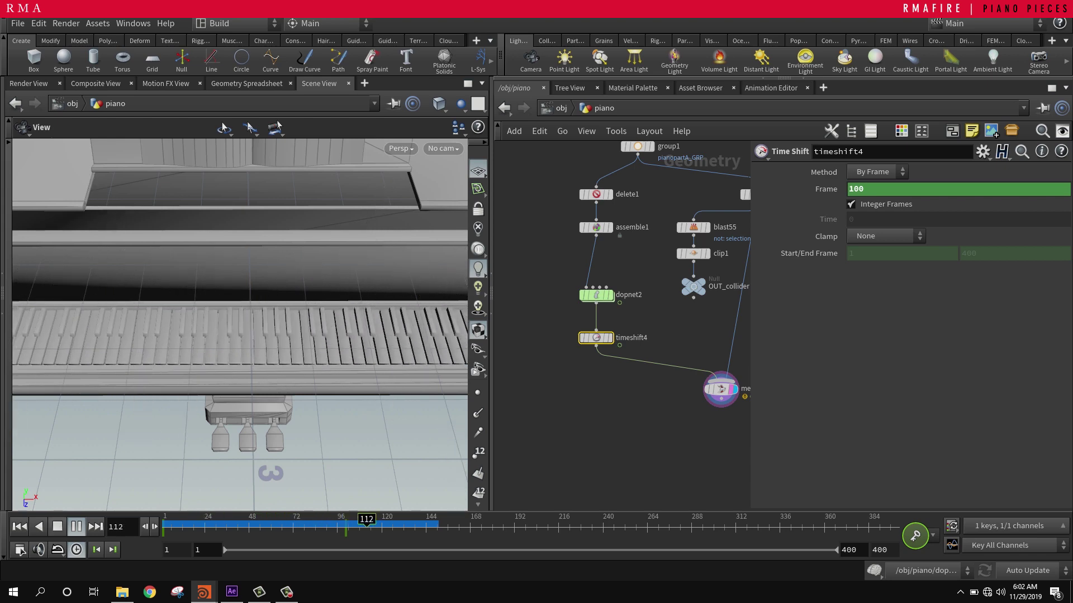
pyautogui.click(332, 526)
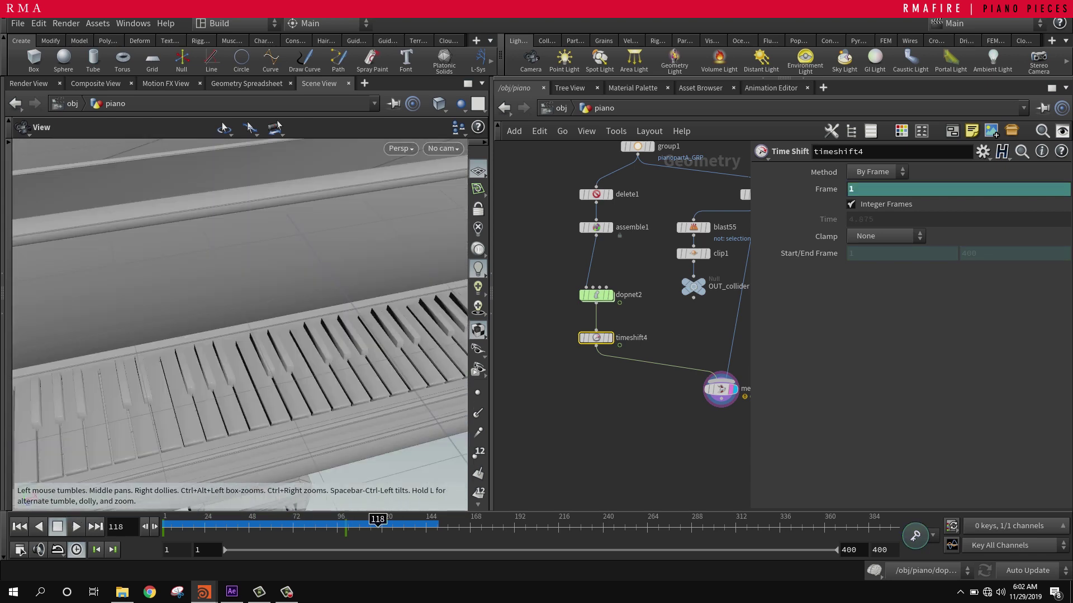
# Step: Examine the reassembled keyboard at frame 118 from above, the side and close up to check the keys' fit
pyautogui.moveTo(241, 324); pyautogui.dragTo(215, 352)
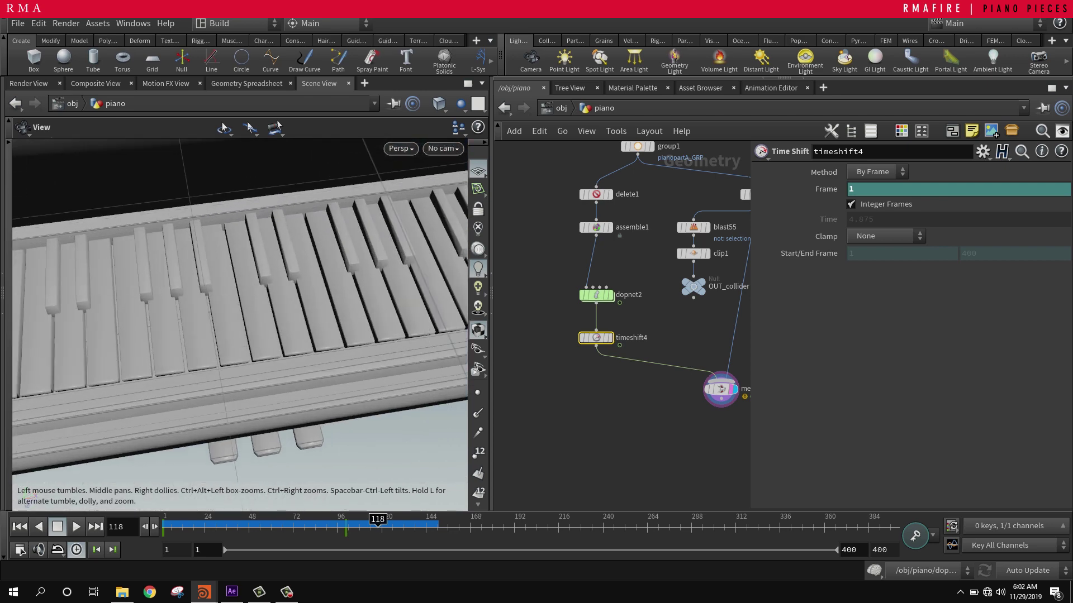
pyautogui.moveTo(284, 312); pyautogui.dragTo(263, 263, button='right')
pyautogui.moveTo(268, 324); pyautogui.dragTo(292, 313, button='middle')
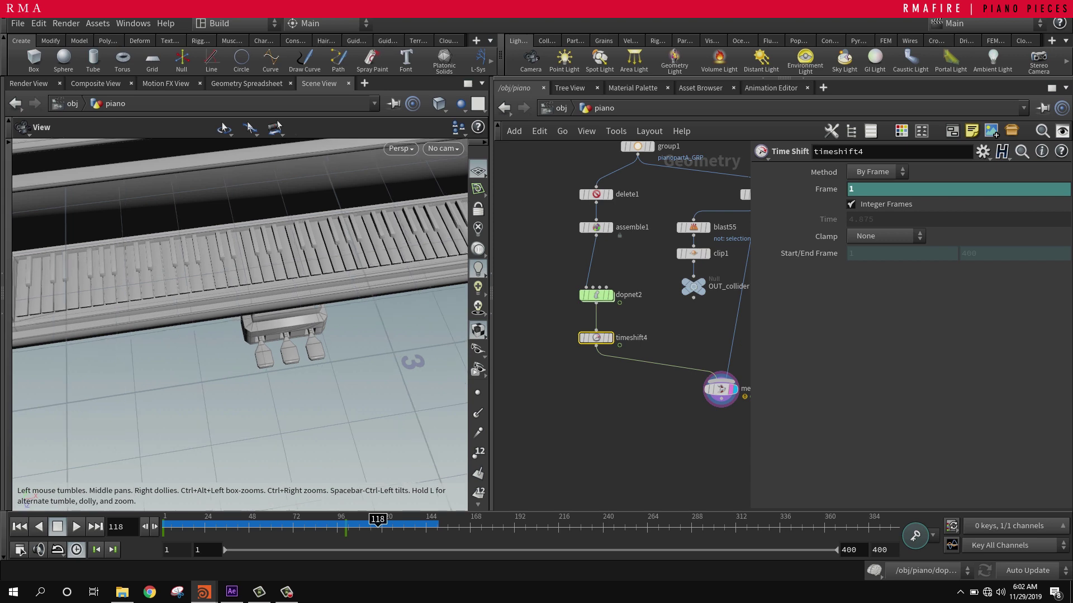
pyautogui.moveTo(292, 291); pyautogui.dragTo(319, 347, button='right')
pyautogui.moveTo(240, 335); pyautogui.dragTo(380, 313, button='middle')
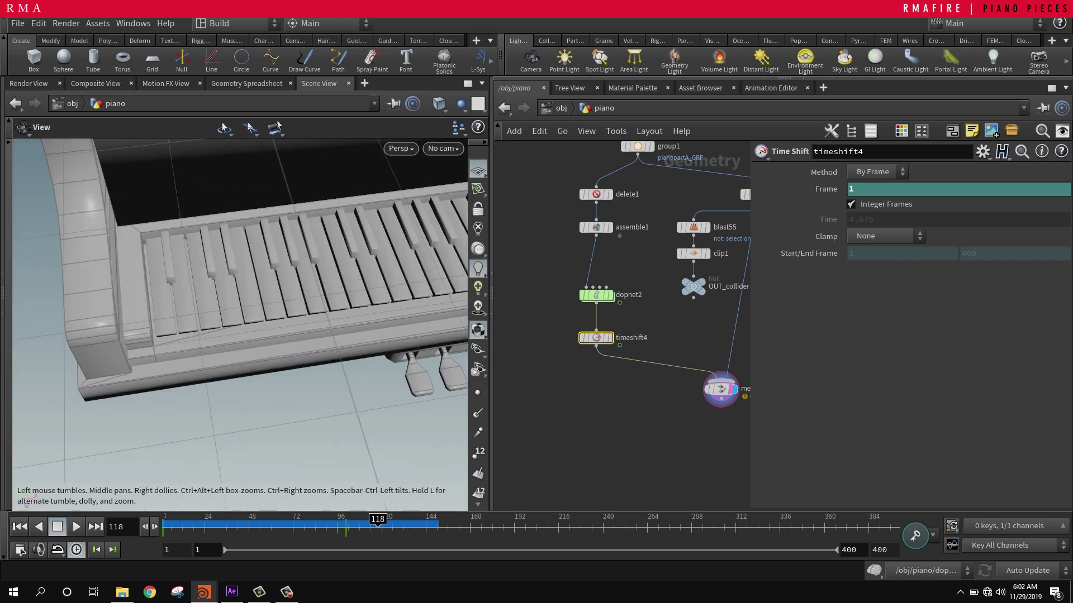
pyautogui.moveTo(313, 335); pyautogui.dragTo(246, 290)
pyautogui.moveTo(246, 291); pyautogui.dragTo(274, 340, button='right')
pyautogui.moveTo(274, 340); pyautogui.dragTo(324, 329)
pyautogui.moveTo(313, 335); pyautogui.dragTo(284, 296, button='right')
pyautogui.moveTo(285, 302); pyautogui.dragTo(313, 347)
pyautogui.moveTo(313, 313); pyautogui.dragTo(335, 302, button='middle')
pyautogui.moveTo(279, 301); pyautogui.dragTo(307, 288)
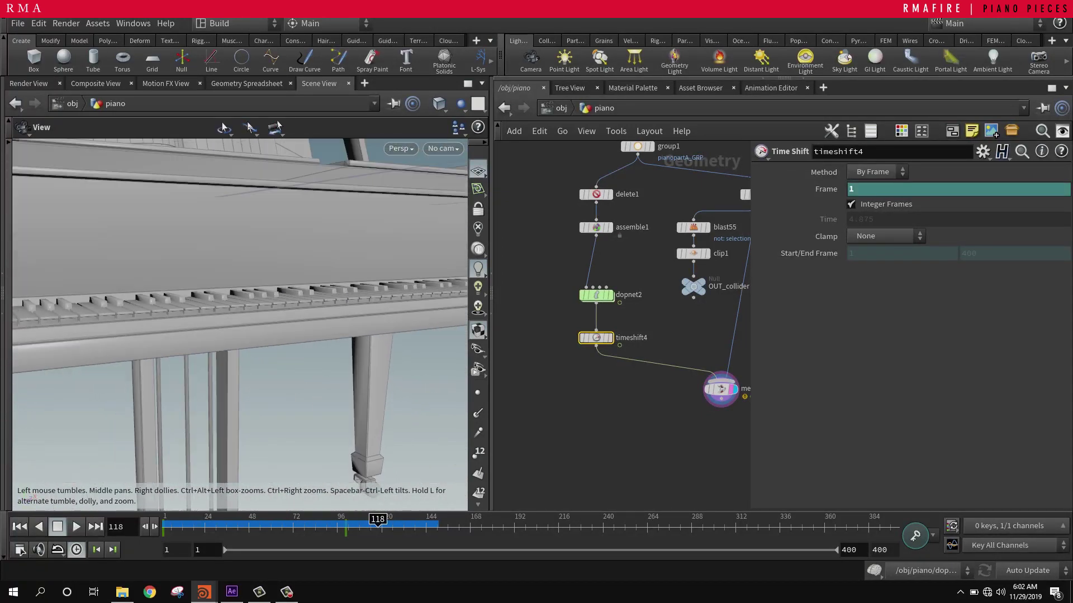